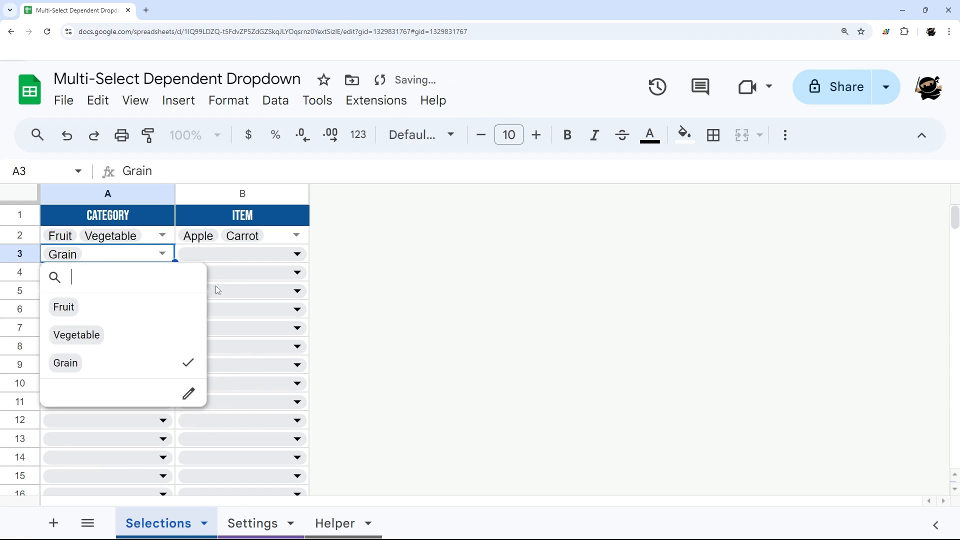
# Choose Wheat as the item in cell B3 for the Grain category.
pyautogui.click(297, 254)
pyautogui.click(237, 312)
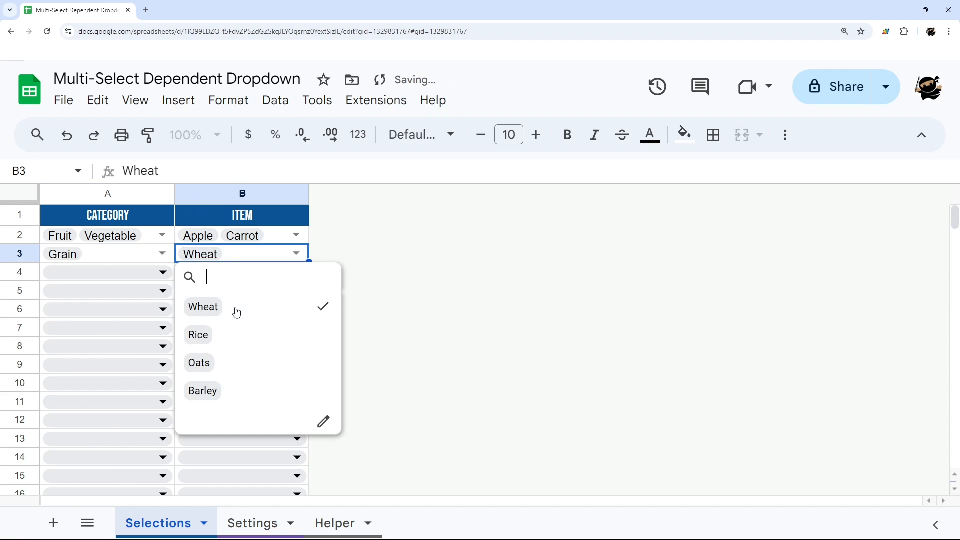
pyautogui.press('Escape')
pyautogui.press('Down')
pyautogui.press('Down')
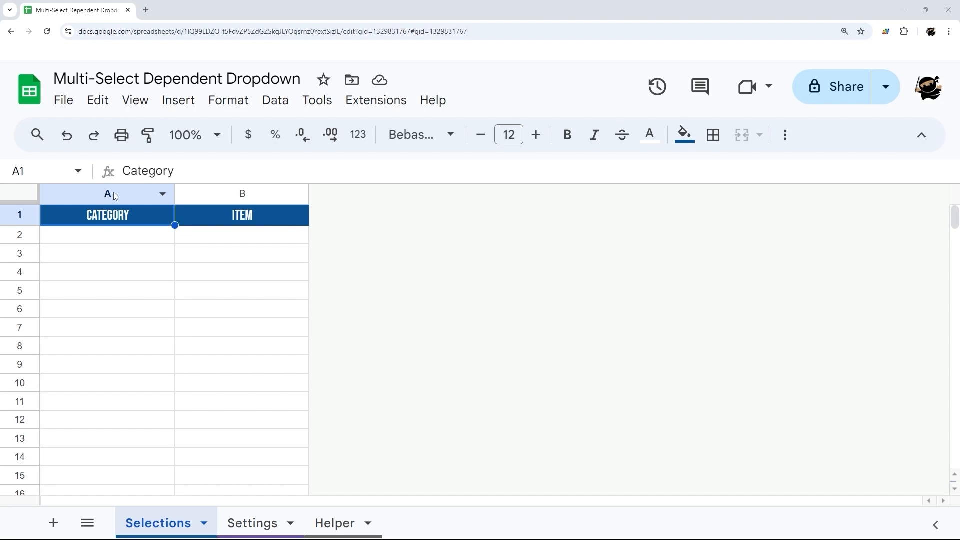
# Add a dropdown to A2:A1000 of the Category column, leaving out the header, with the criteria Dropdown (from a range).
pyautogui.click(114, 195)
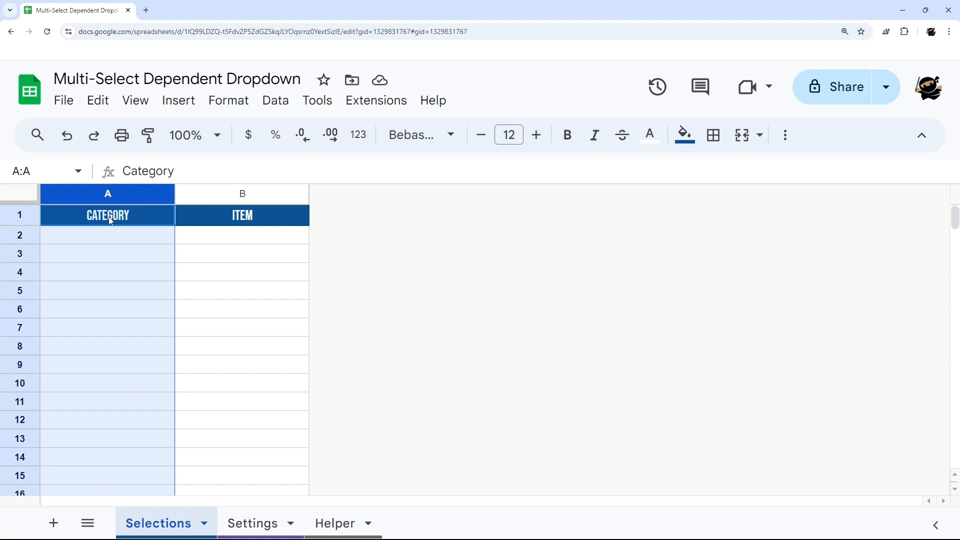
pyautogui.keyDown('ctrl'); pyautogui.click(108, 217); pyautogui.keyUp('ctrl')
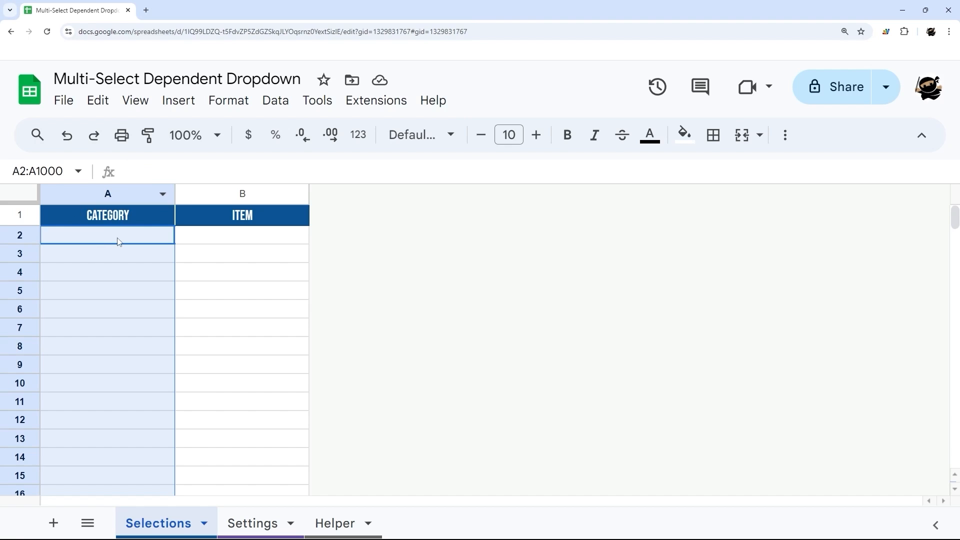
pyautogui.rightClick(99, 271)
pyautogui.scroll(-4, 179, 407)
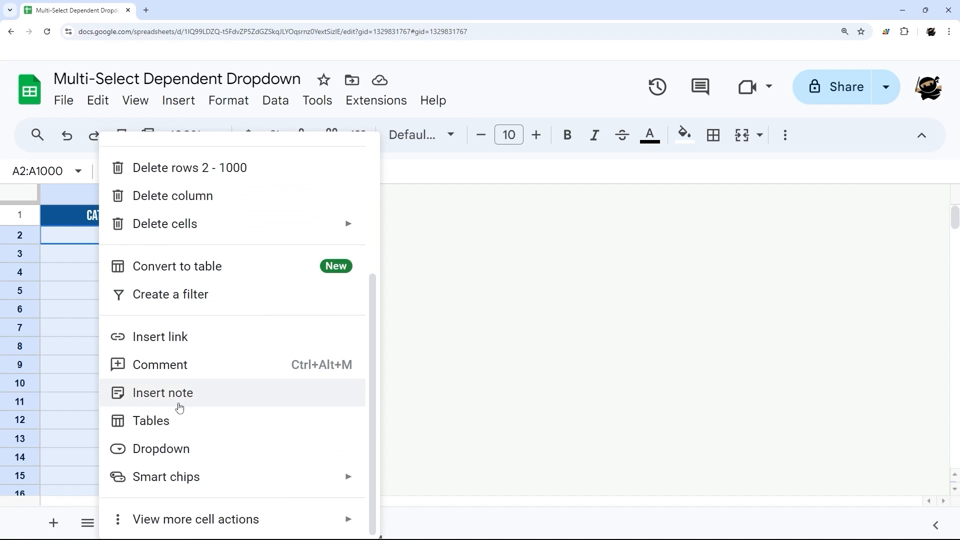
pyautogui.click(178, 448)
pyautogui.click(715, 296)
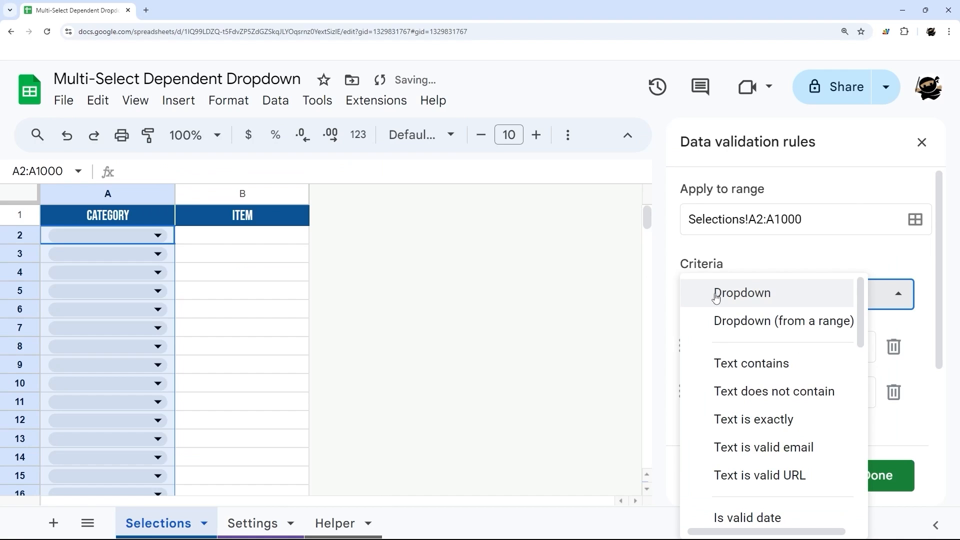
pyautogui.click(743, 320)
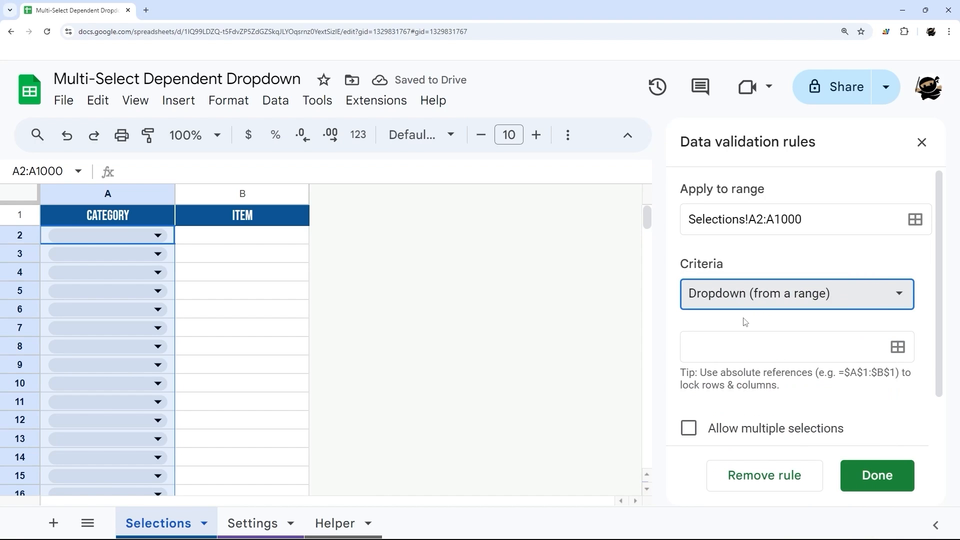
# Set the dropdown's source range to the category cells Settings!A2:A13.
pyautogui.click(898, 350)
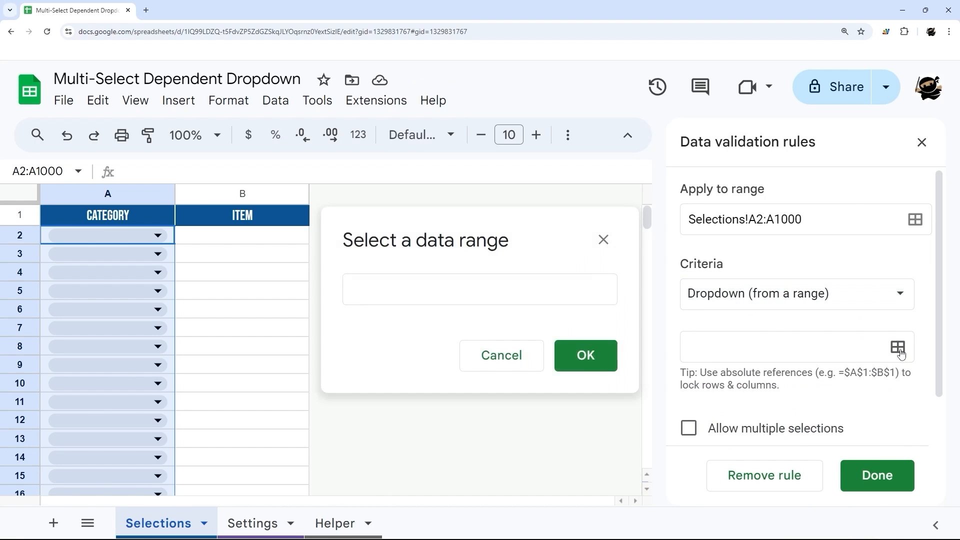
pyautogui.click(384, 286)
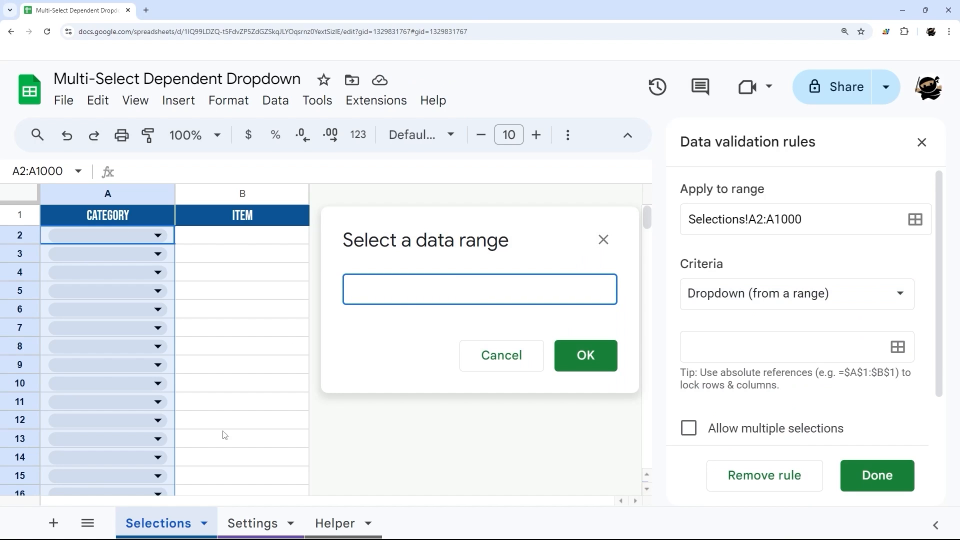
pyautogui.click(248, 524)
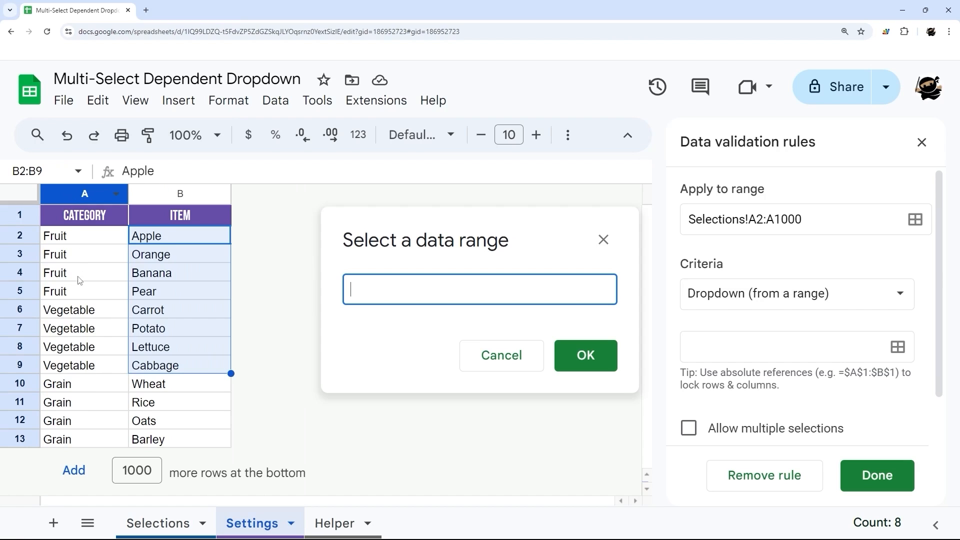
pyautogui.click(80, 192)
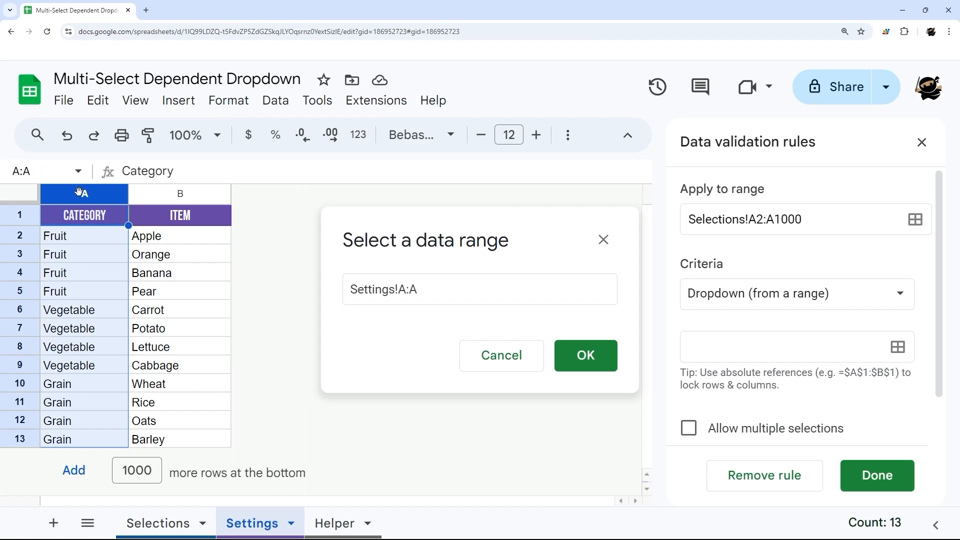
pyautogui.click(406, 289)
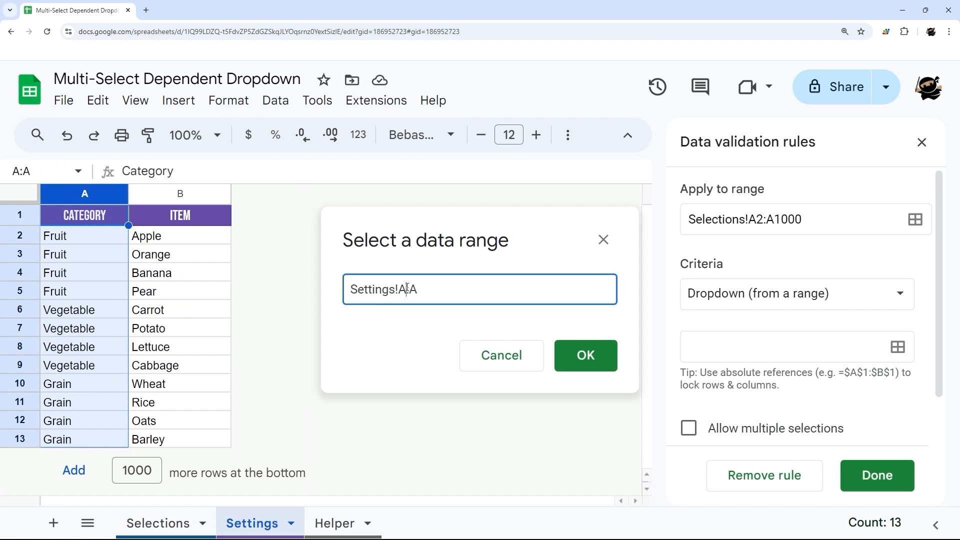
pyautogui.write('2')
pyautogui.moveTo(98, 235); pyautogui.dragTo(100, 439)
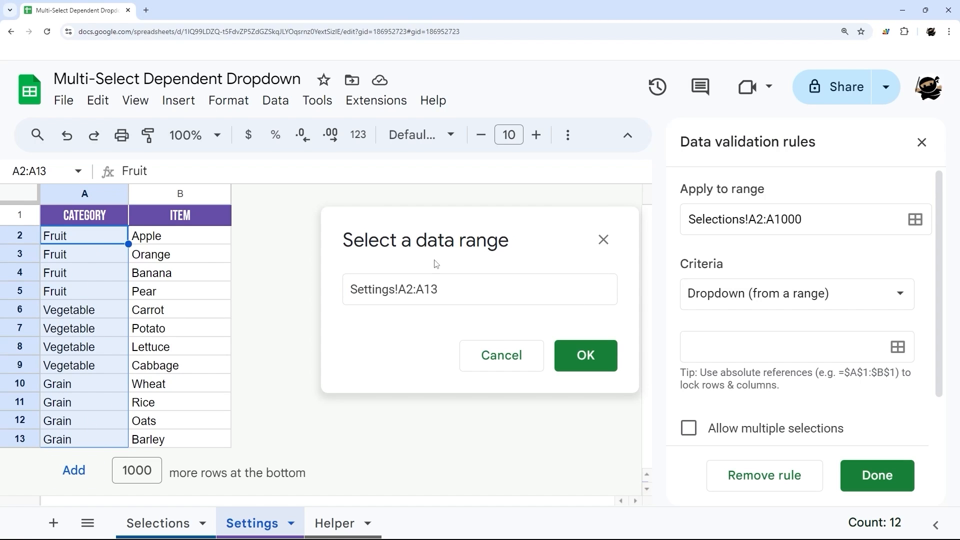
pyautogui.click(573, 356)
# Allow multiple selections in the category dropdown and save the rule.
pyautogui.scroll(-4, 774, 350)
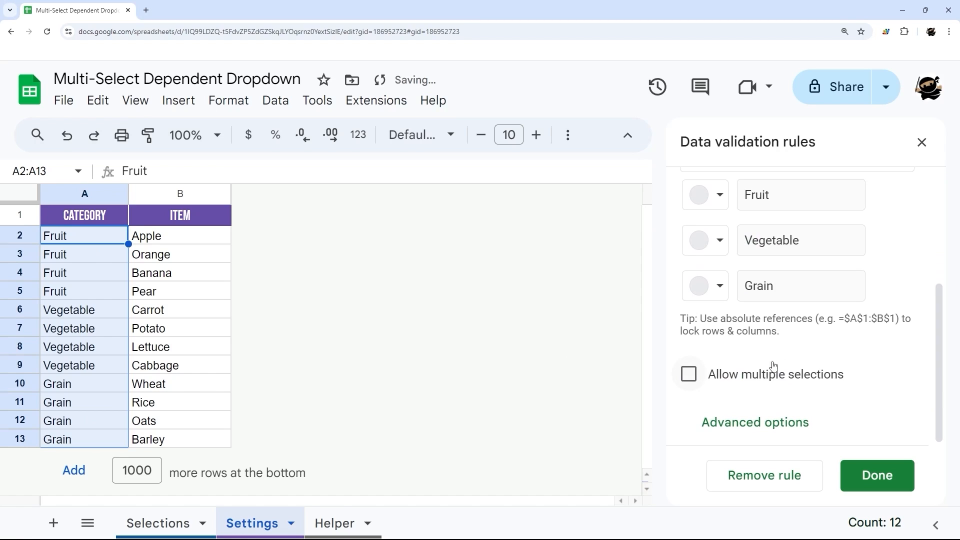
pyautogui.click(688, 376)
pyautogui.click(857, 471)
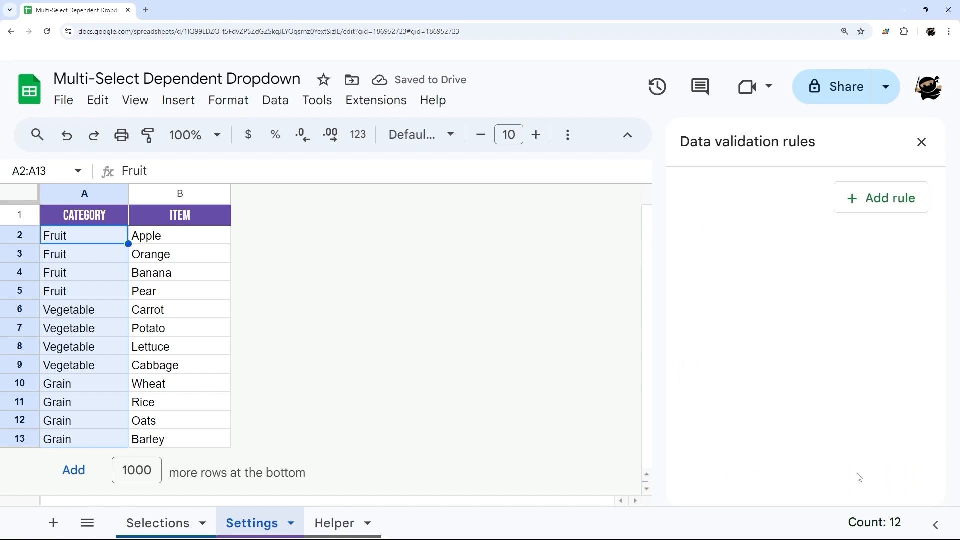
# Choose both Fruit and Vegetable in the category dropdown of cell A2 on the Selections sheet.
pyautogui.click(176, 522)
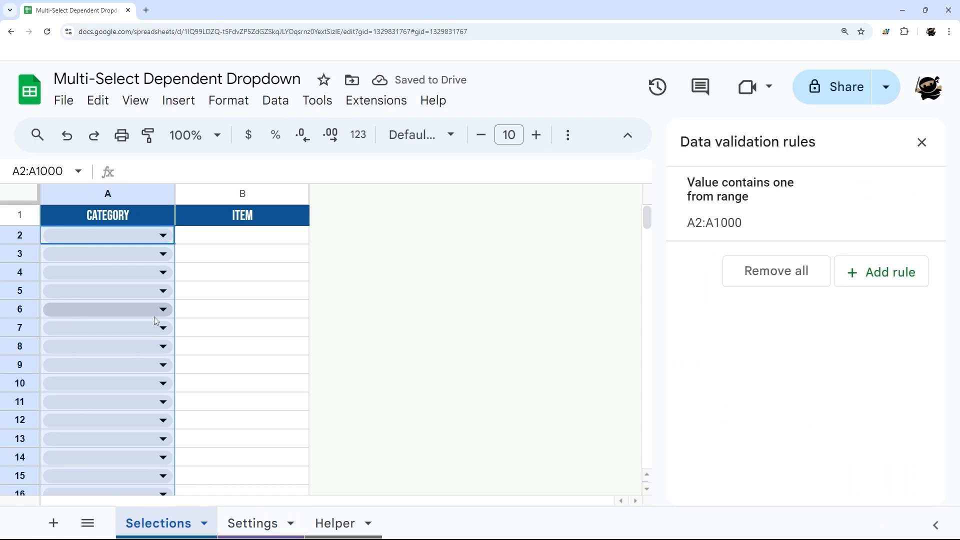
pyautogui.click(166, 239)
pyautogui.click(92, 294)
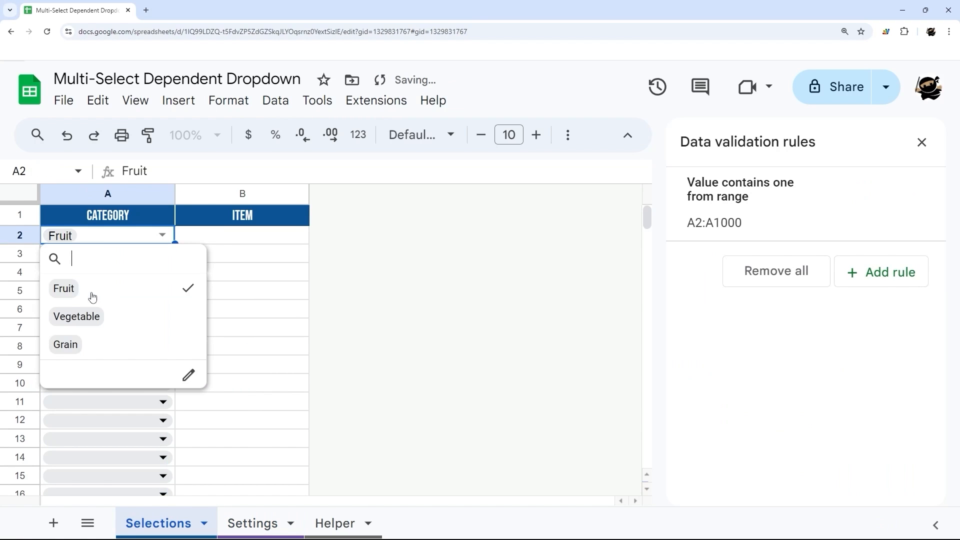
pyautogui.click(117, 319)
pyautogui.click(281, 259)
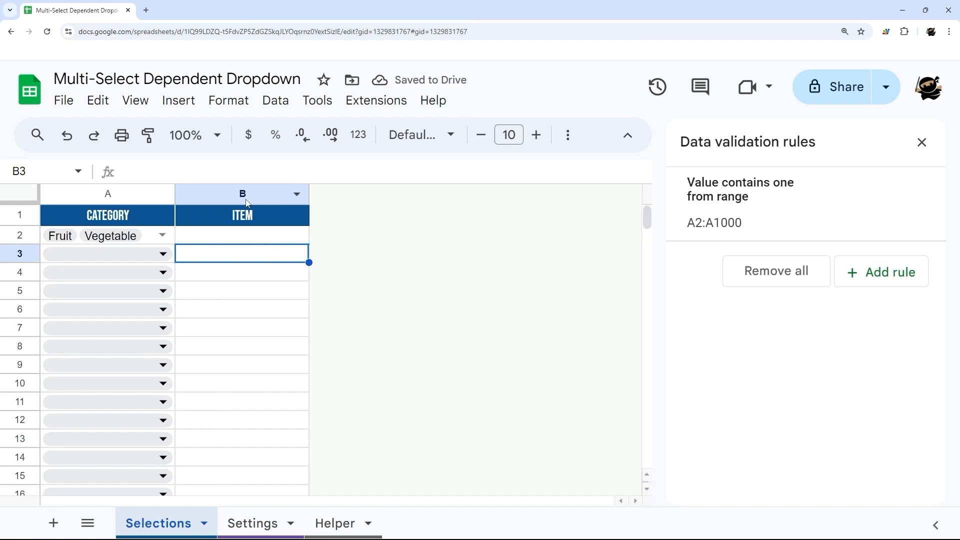
pyautogui.click(214, 239)
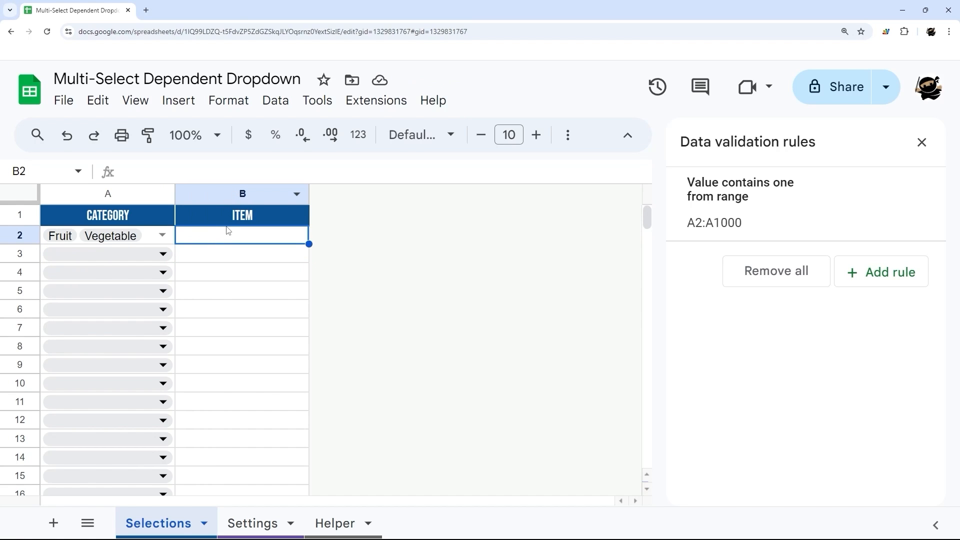
pyautogui.moveTo(229, 238); pyautogui.dragTo(244, 477)
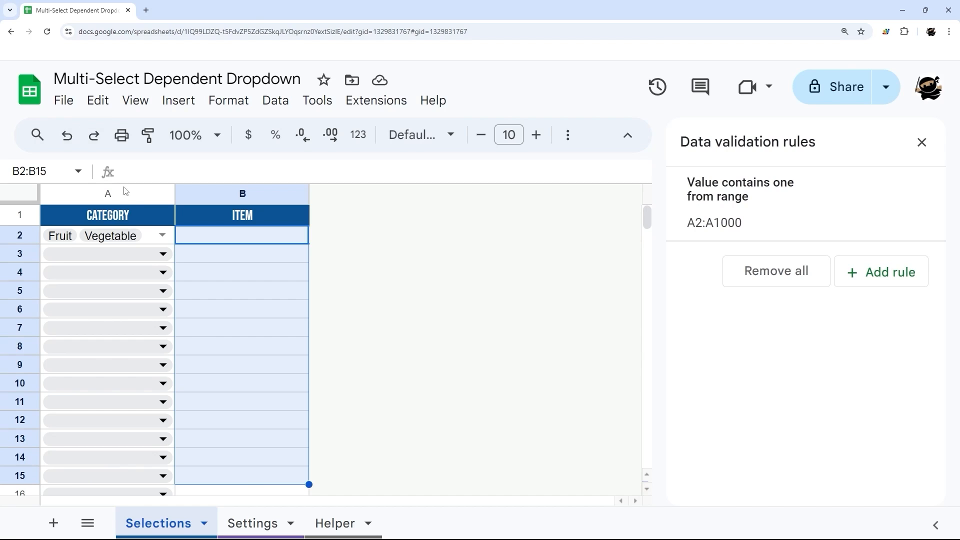
pyautogui.click(151, 239)
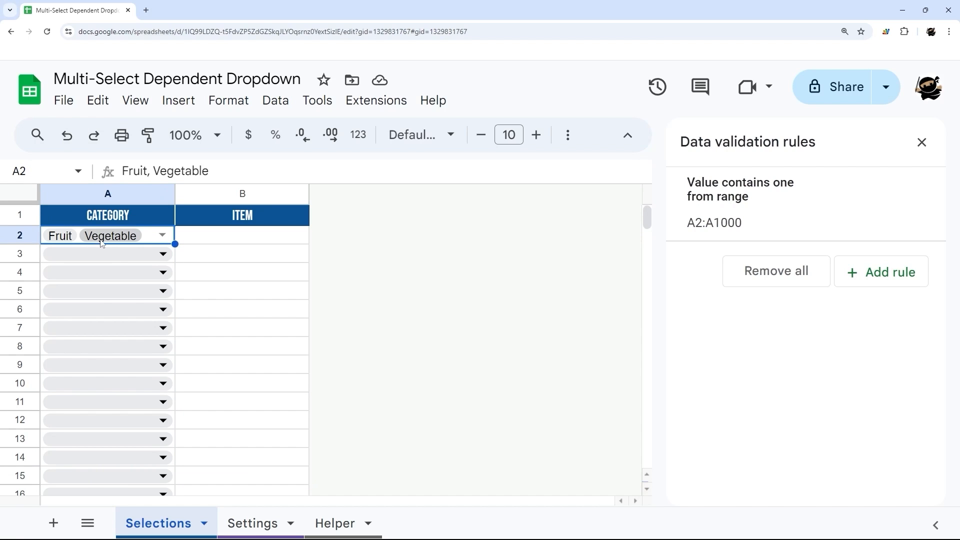
# Enter the formula =filter(Settings!B:B,Settings!A:A=Selections!A2) in cell A1 of the Helper sheet.
pyautogui.click(331, 523)
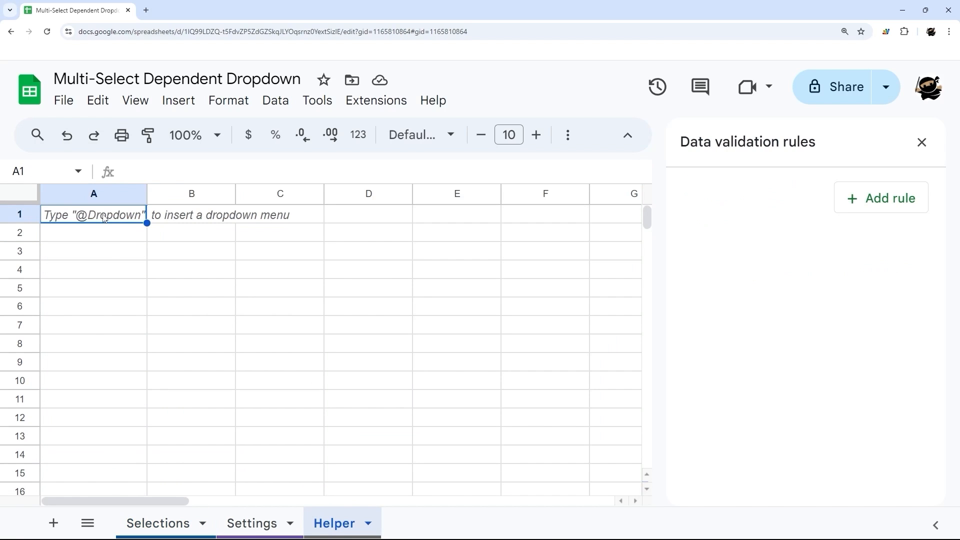
pyautogui.write('=filter(')
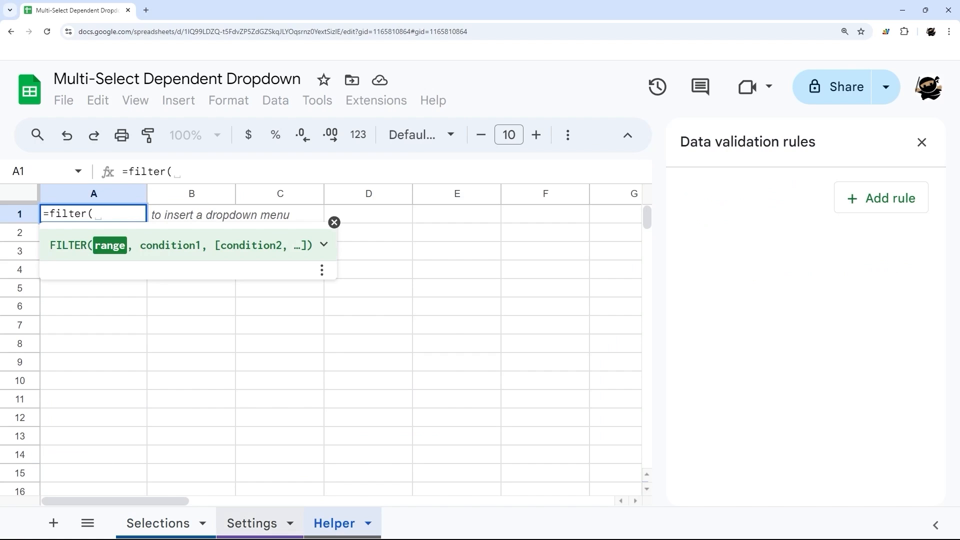
pyautogui.click(252, 522)
pyautogui.click(172, 194)
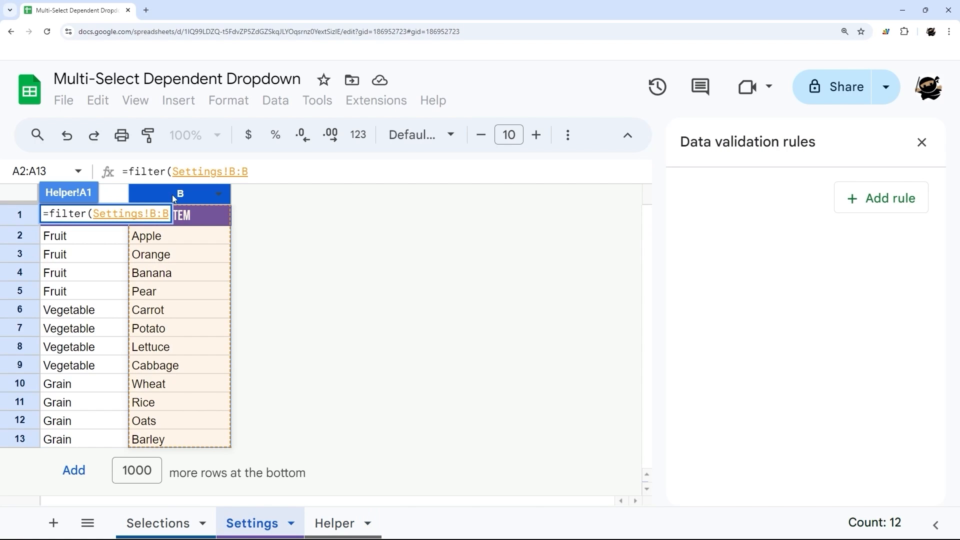
pyautogui.write(',')
pyautogui.click(107, 196)
pyautogui.write(',')
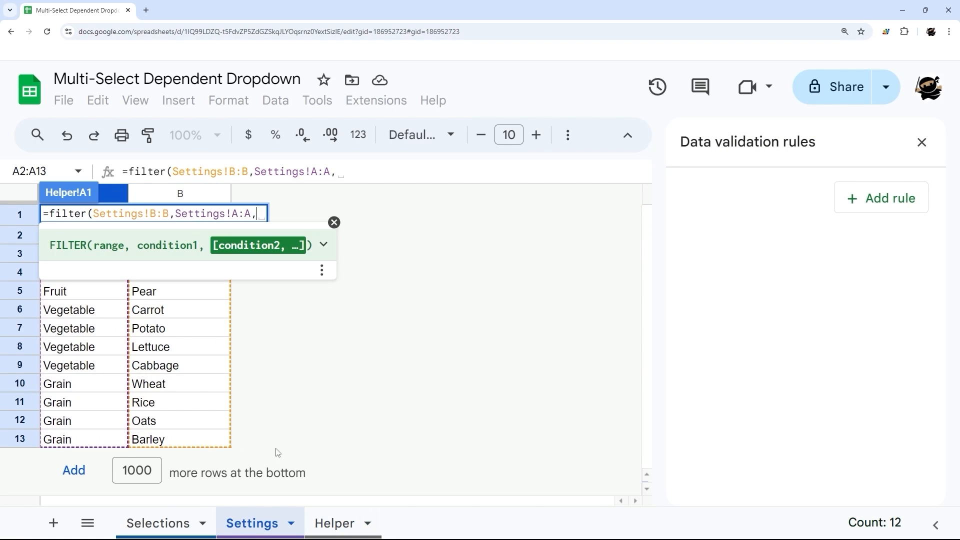
pyautogui.press('BackSpace')
pyautogui.write('=')
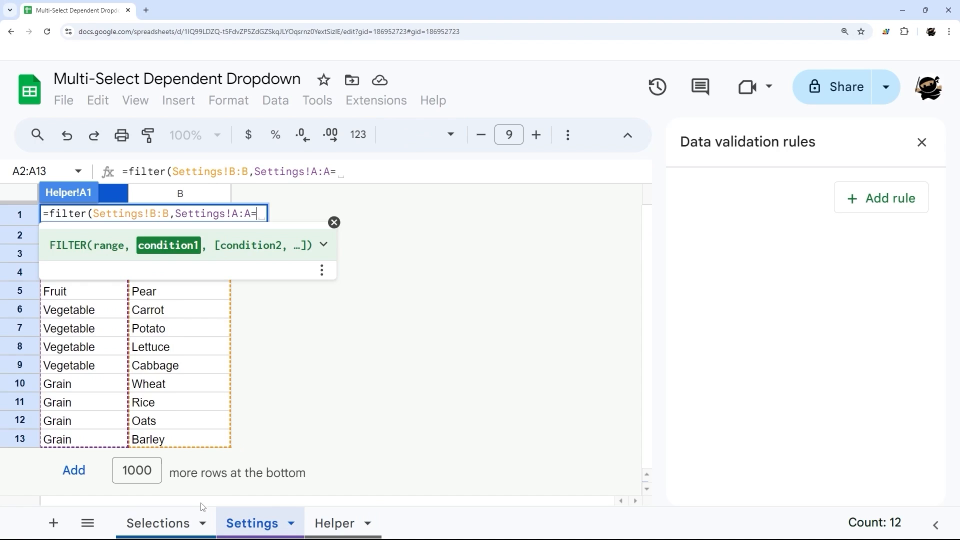
pyautogui.click(142, 523)
pyautogui.click(153, 238)
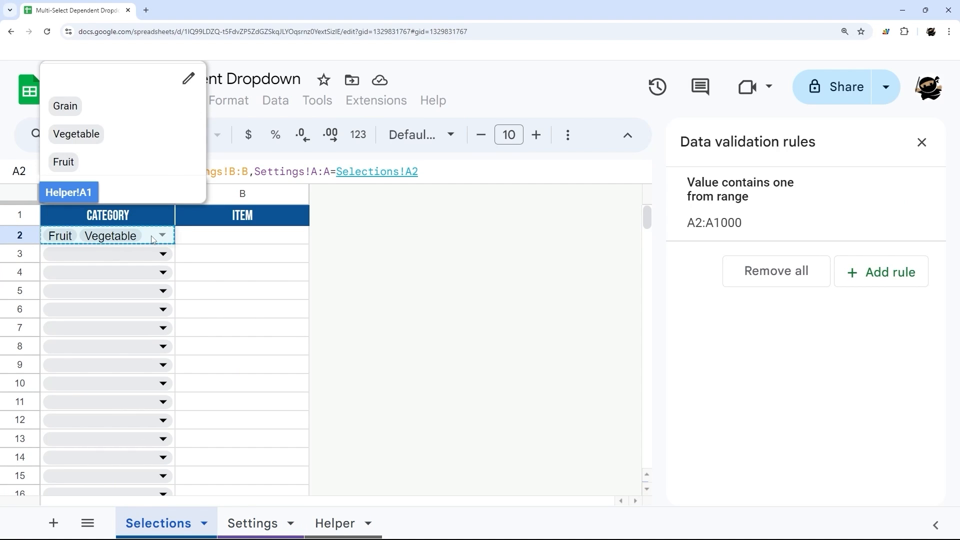
pyautogui.press('Return')
# Deselect Vegetable in the category dropdown of Selections cell A2, keeping only Fruit.
pyautogui.click(158, 522)
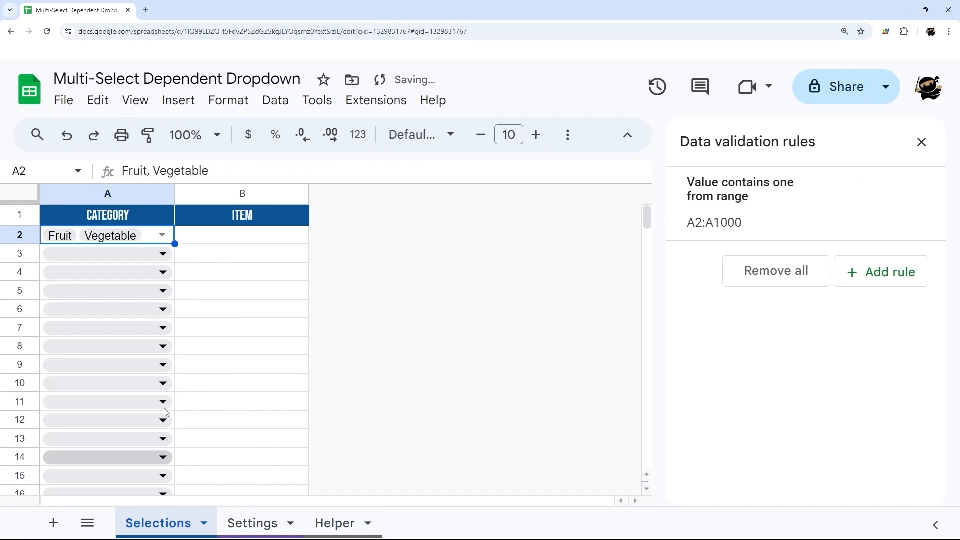
pyautogui.click(161, 235)
pyautogui.click(120, 315)
pyautogui.click(272, 284)
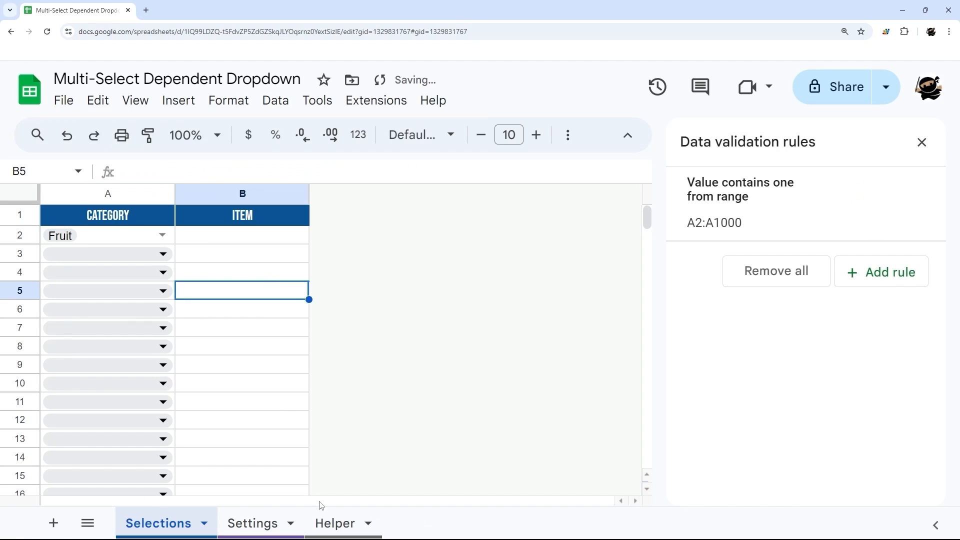
# Wrap the FILTER formula in Helper cell A1 in transpose() so the items spread across the row.
pyautogui.click(332, 523)
pyautogui.moveTo(86, 214); pyautogui.dragTo(79, 269)
pyautogui.click(96, 211)
pyautogui.click(129, 171)
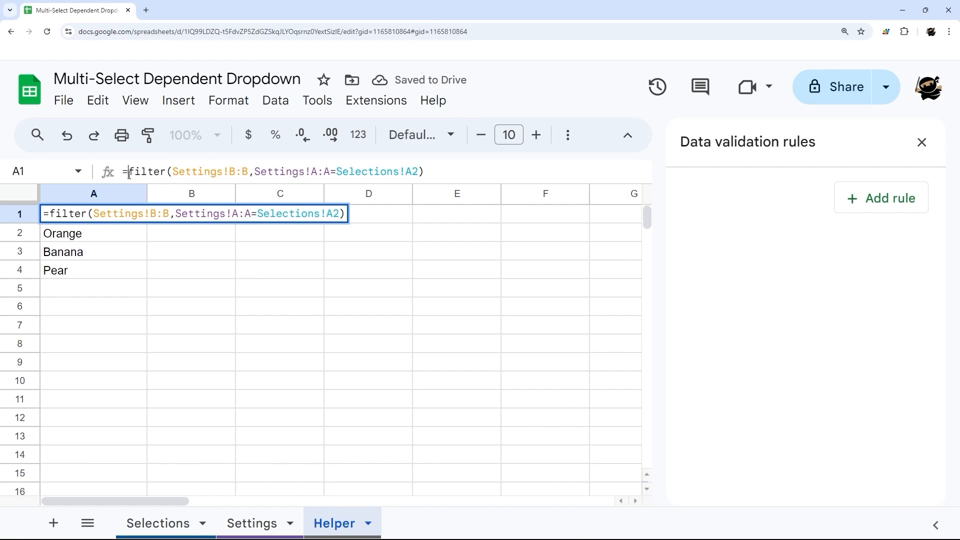
pyautogui.write('transpose(')
pyautogui.press('Return')
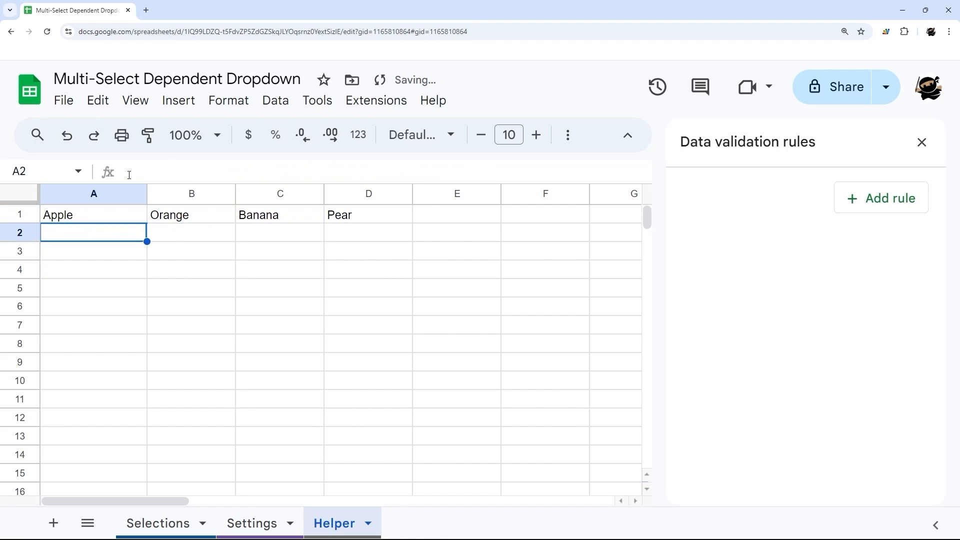
# Compare item cells B2 and B3 on the Selections sheet with the matching rows 1 and 2 of the Helper sheet.
pyautogui.click(34, 215)
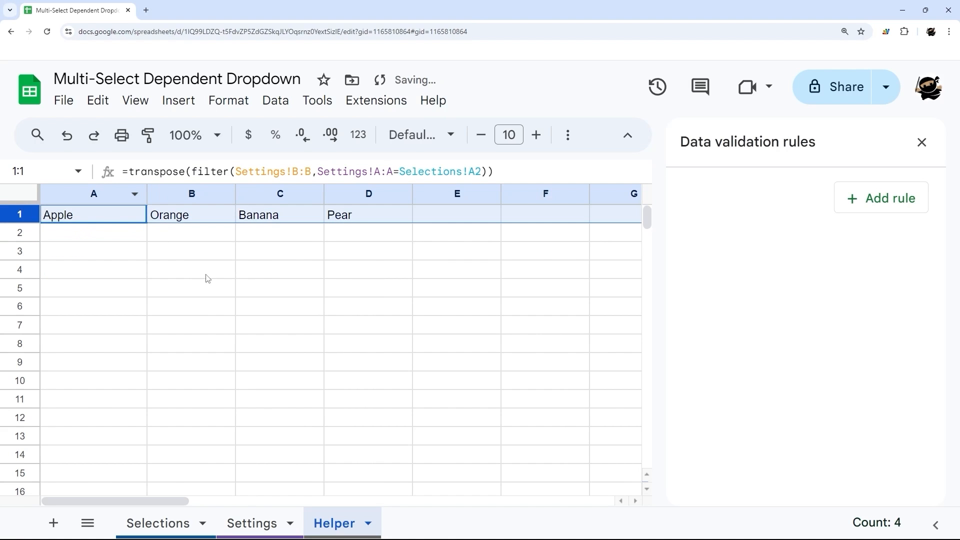
pyautogui.click(178, 522)
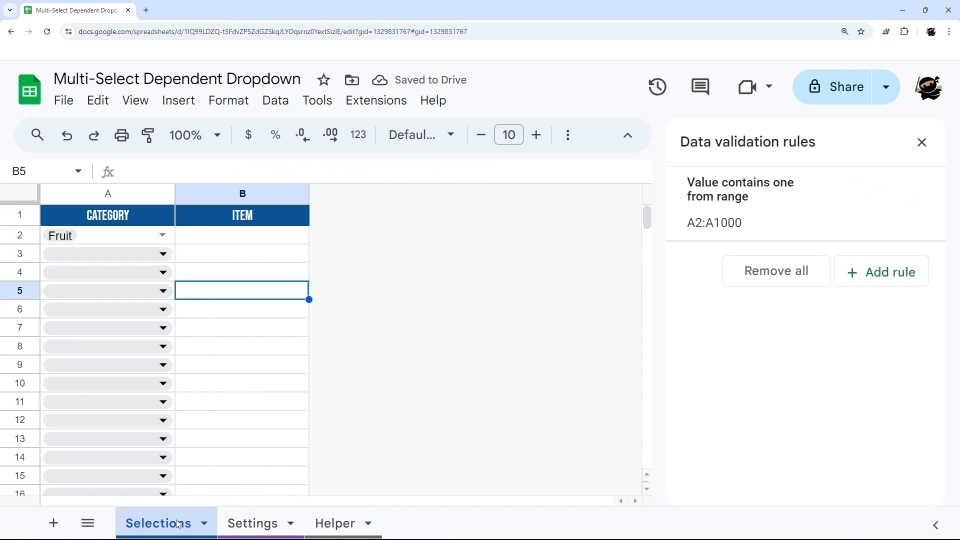
pyautogui.click(249, 237)
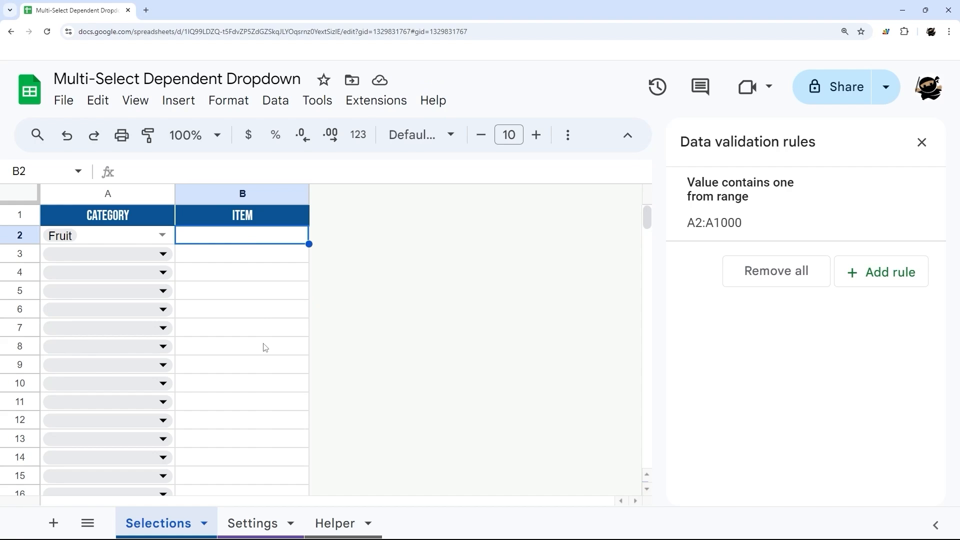
pyautogui.click(333, 522)
pyautogui.click(97, 212)
pyautogui.click(165, 523)
pyautogui.click(242, 259)
pyautogui.click(344, 522)
pyautogui.click(92, 233)
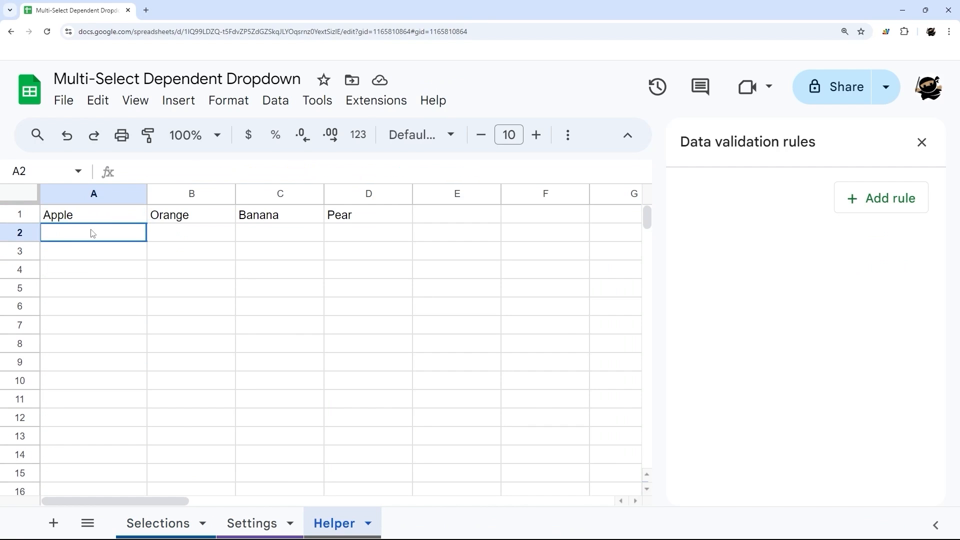
# Add Vegetable alongside Fruit in the category dropdown of Selections cell A2, and return to the Helper sheet.
pyautogui.click(105, 218)
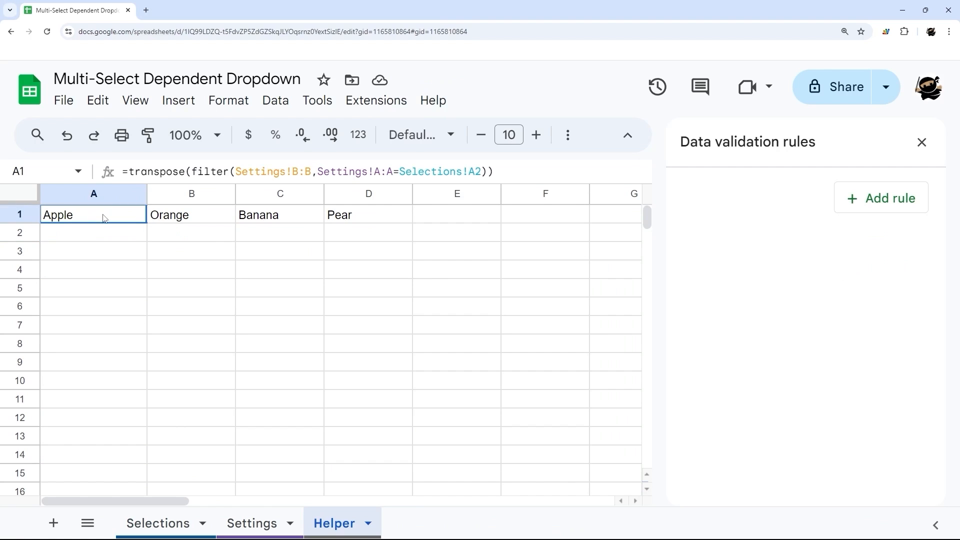
pyautogui.click(196, 524)
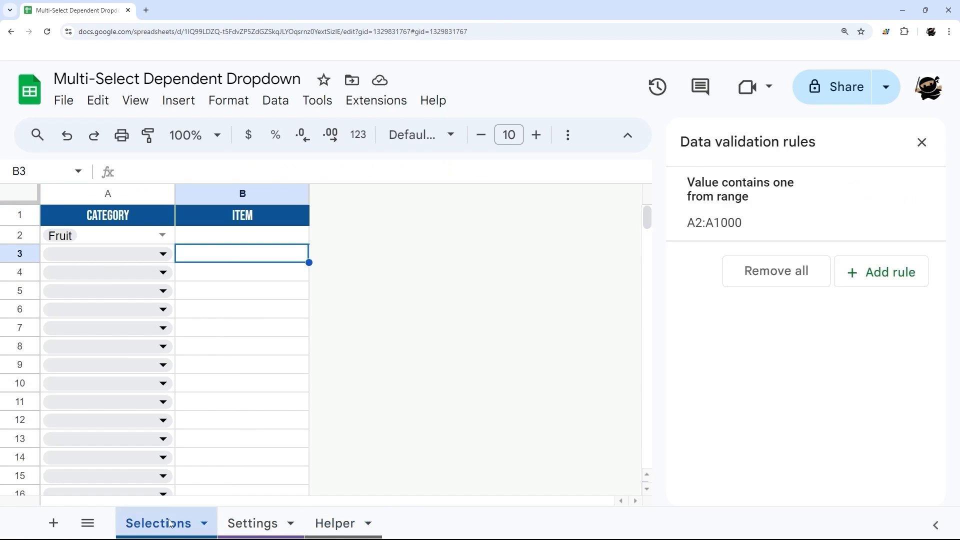
pyautogui.click(161, 235)
pyautogui.click(118, 315)
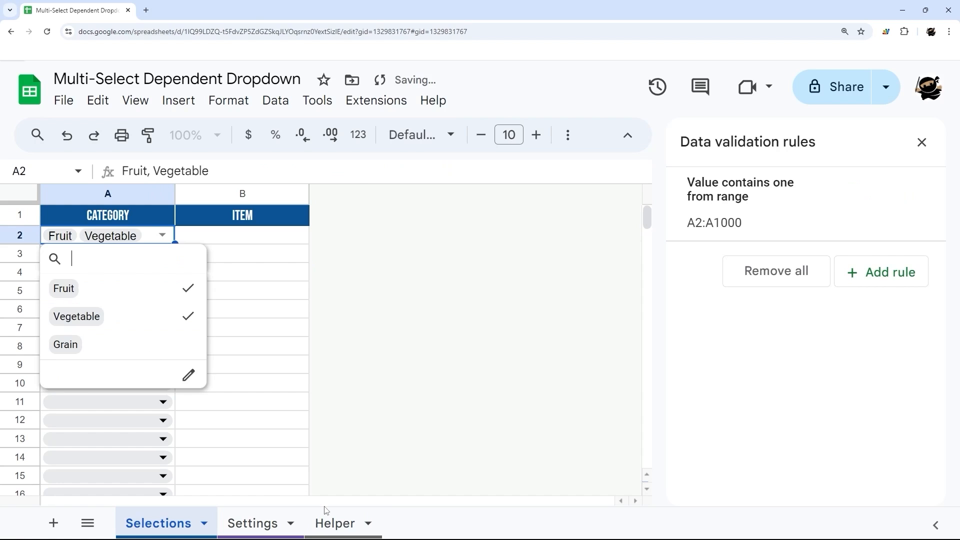
pyautogui.click(328, 523)
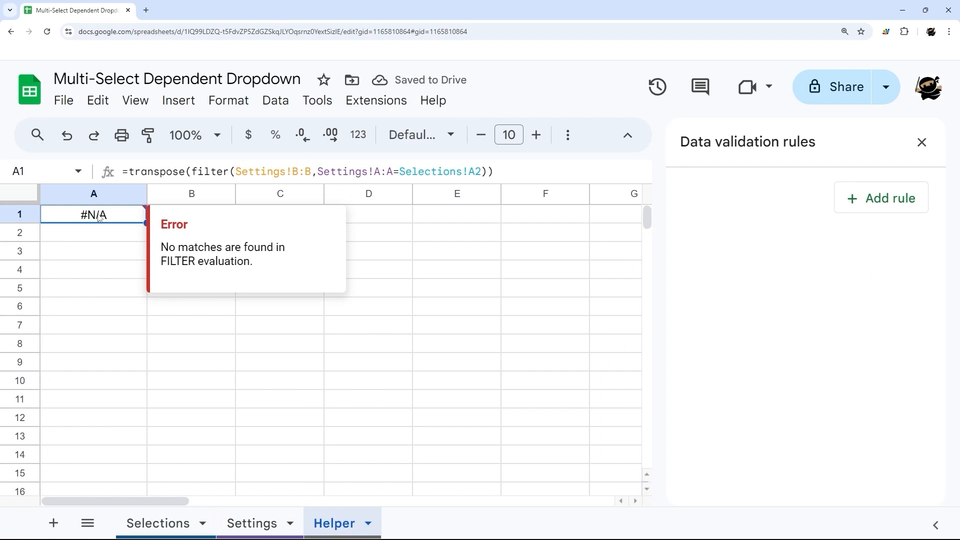
# Reduce the formula in Helper cell A1 to the plain reference =Selections!A2.
pyautogui.moveTo(399, 174); pyautogui.dragTo(130, 172)
pyautogui.press('BackSpace')
pyautogui.press('End')
pyautogui.press('BackSpace')
pyautogui.press('BackSpace')
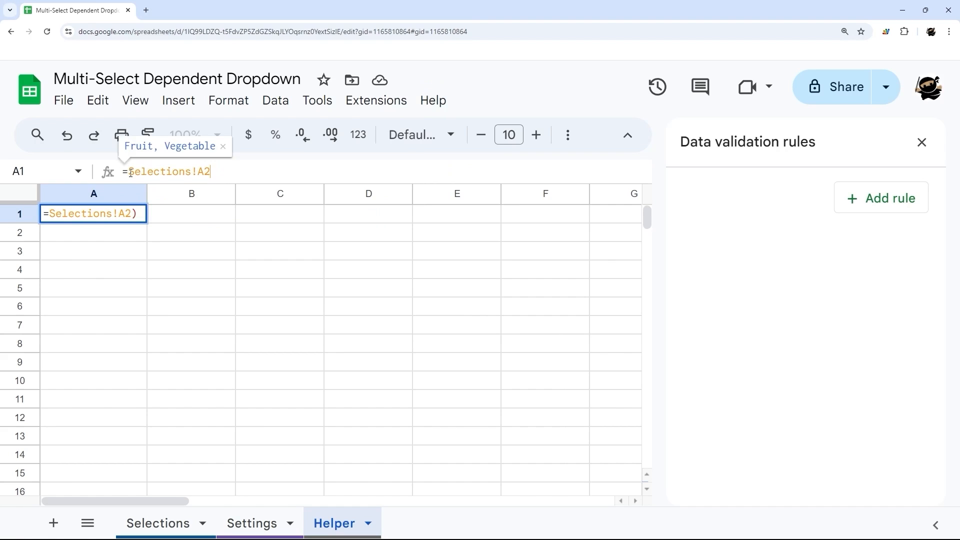
pyautogui.press('Return')
pyautogui.click(100, 221)
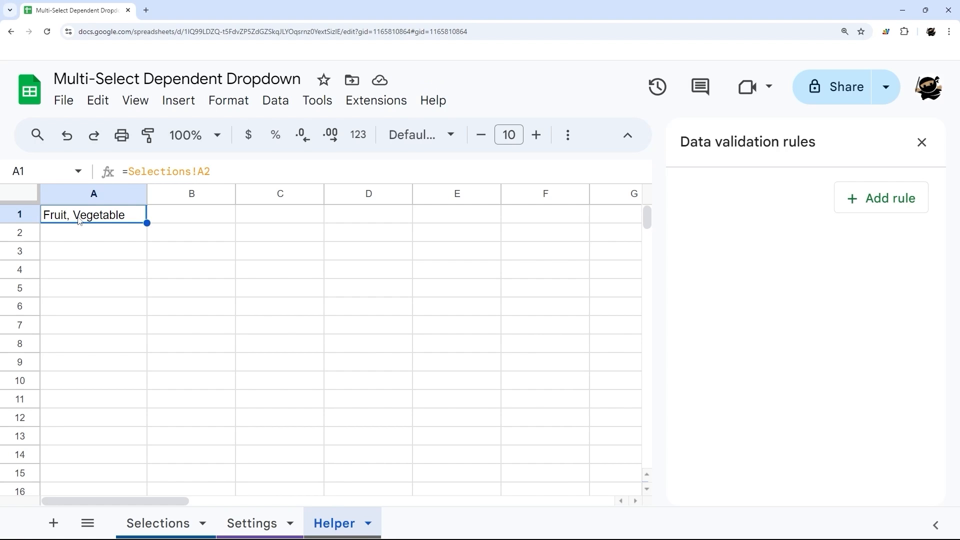
# Enter =query() as a plain-text note in Helper cell A3.
pyautogui.click(58, 254)
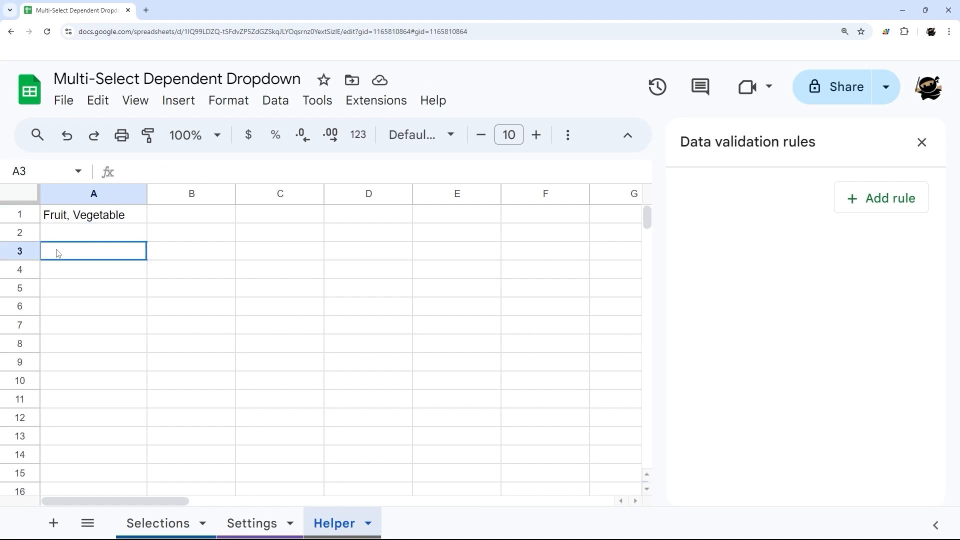
pyautogui.write('=query()')
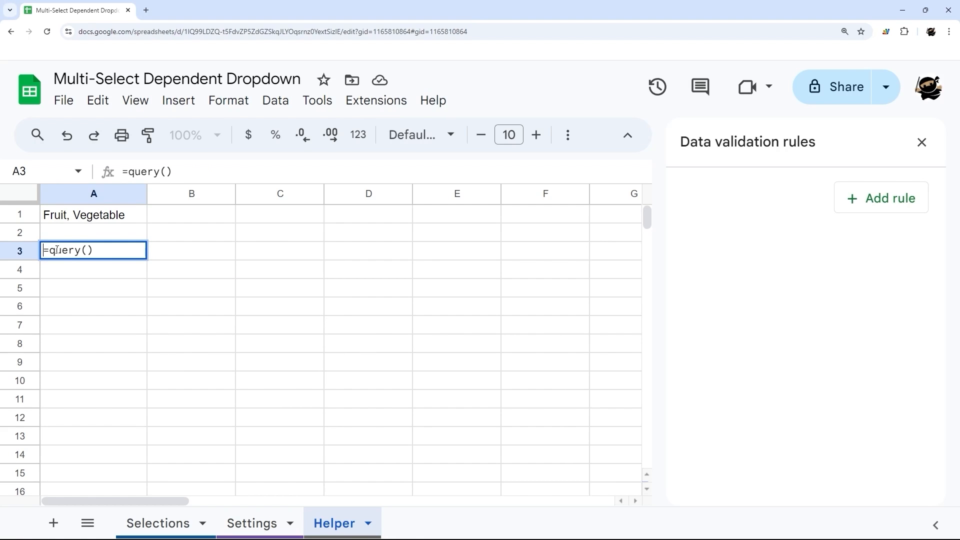
pyautogui.write(";'")
pyautogui.press('Left')
pyautogui.press('BackSpace')
pyautogui.press('Return')
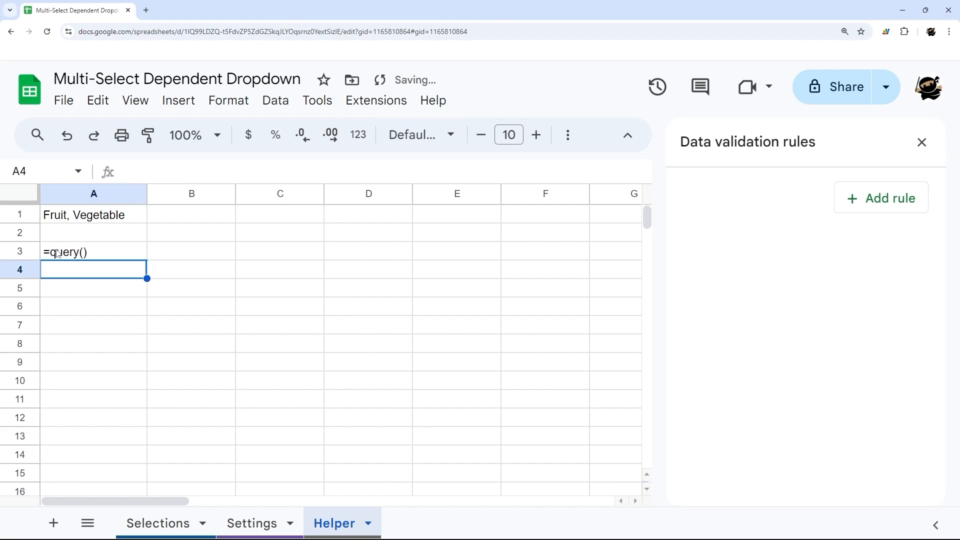
# Enter the sample text matches 'Fruit|Vegetable' in Helper cell A5.
pyautogui.click(90, 296)
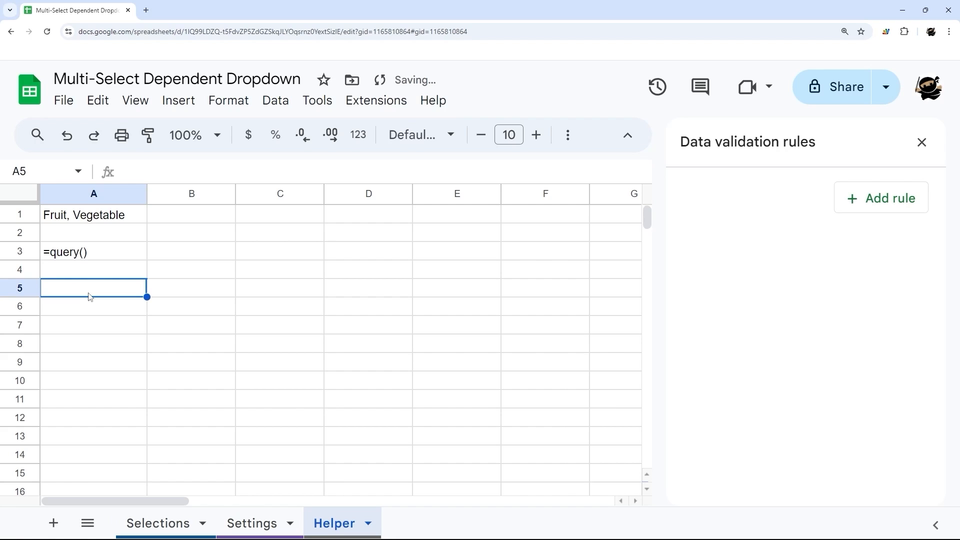
pyautogui.write('matches')
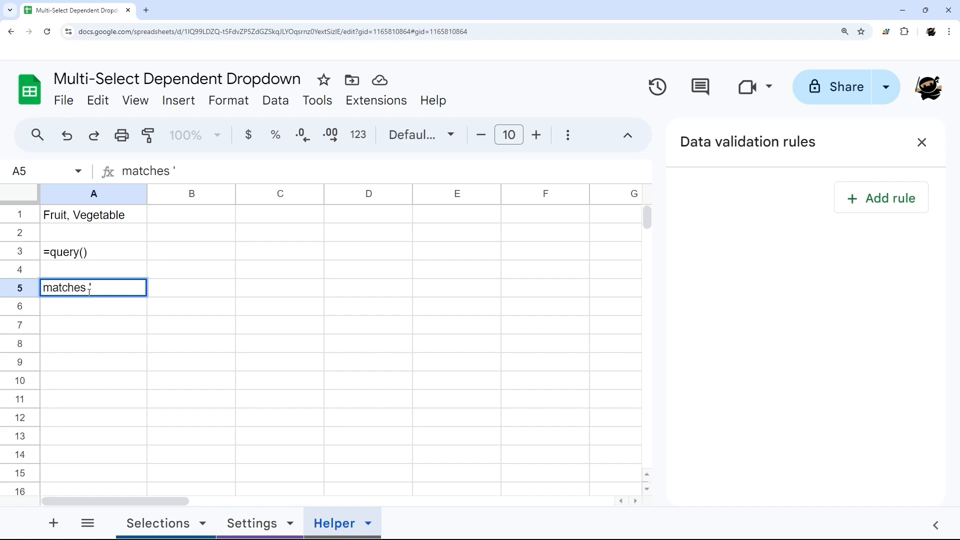
pyautogui.write("'Fruit|Veg")
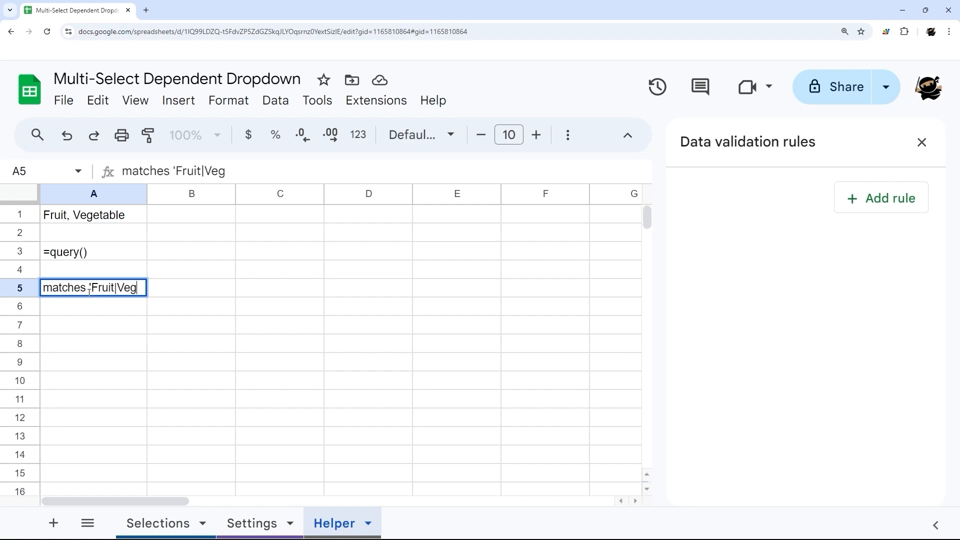
pyautogui.write('etable')
pyautogui.write("'")
pyautogui.press('Return')
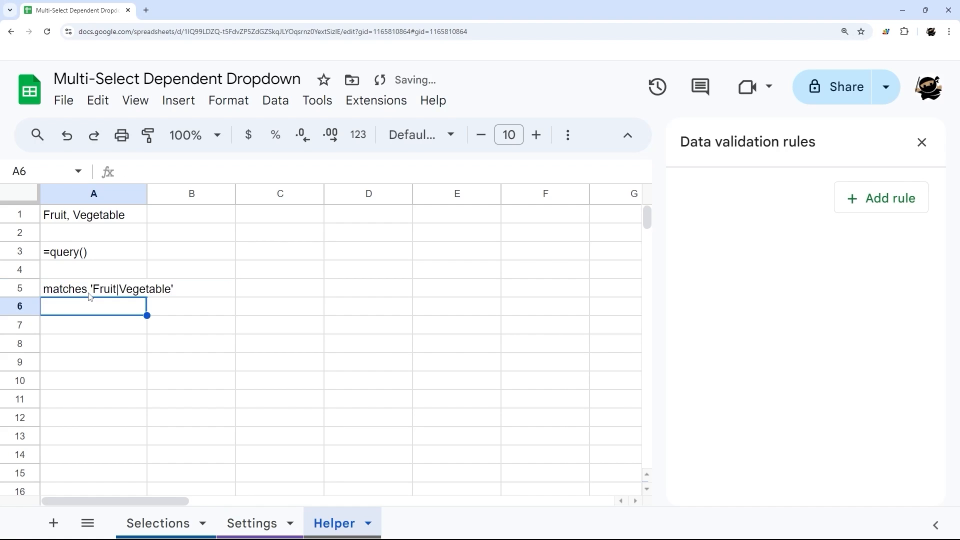
# Highlight the pipe separator in the sample text of Helper cell A5, and clear the cell.
pyautogui.click(90, 295)
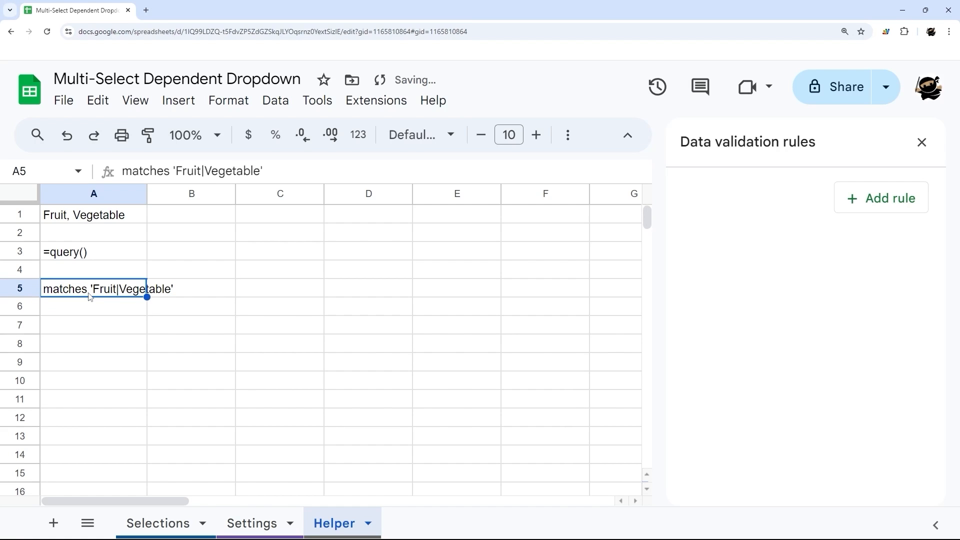
pyautogui.click(203, 167)
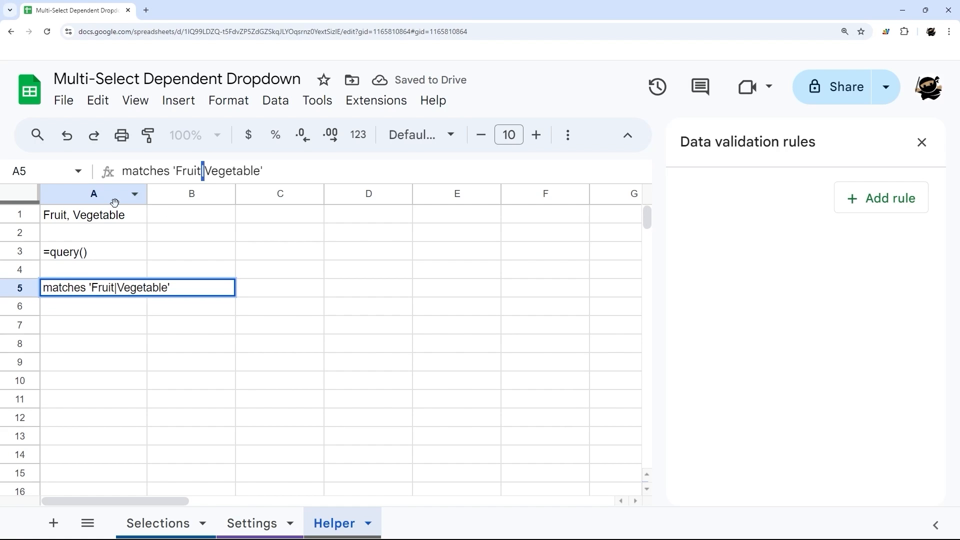
pyautogui.click(85, 291)
pyautogui.press('Delete')
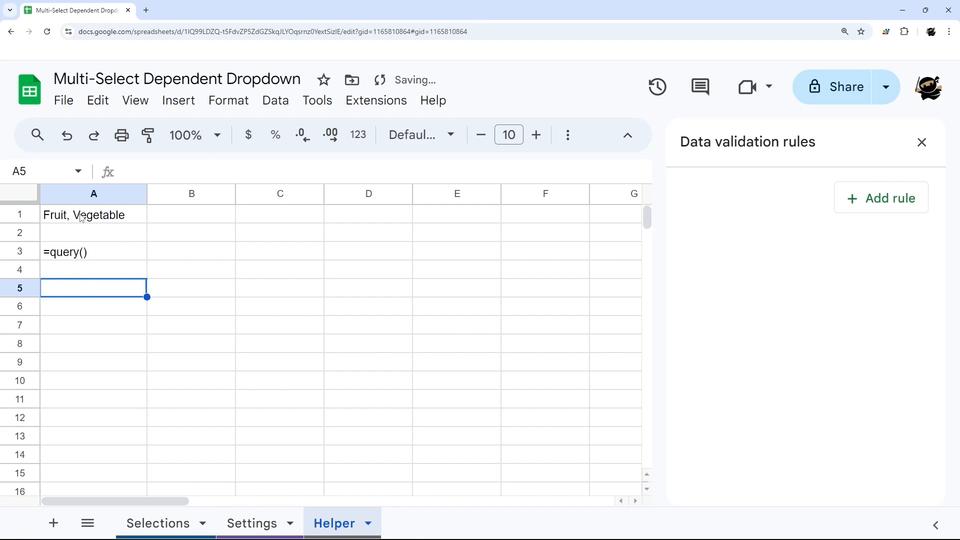
# Wrap the reference in Helper cell A1 as =regexreplace(Selections!A2,",","|") to swap commas for pipes.
pyautogui.click(68, 222)
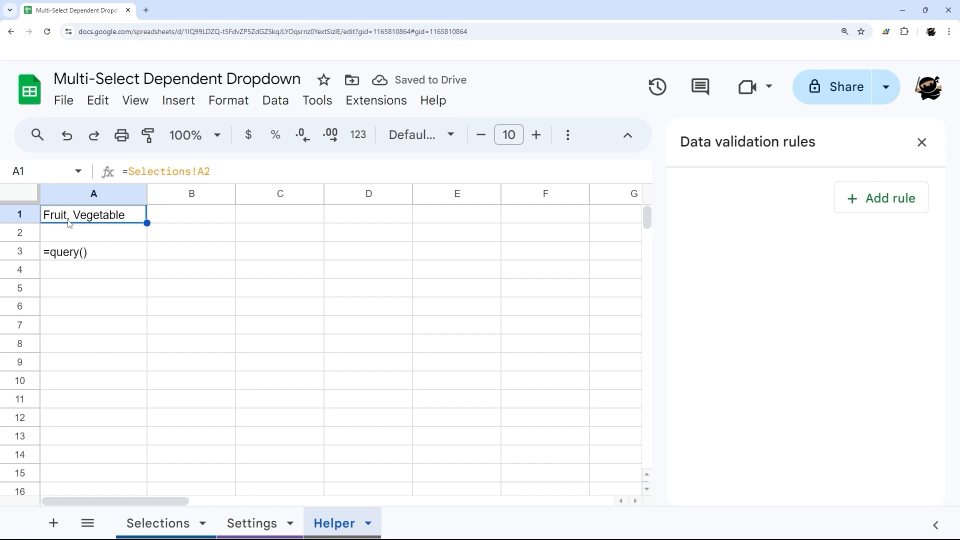
pyautogui.click(131, 169)
pyautogui.write('regexrepl')
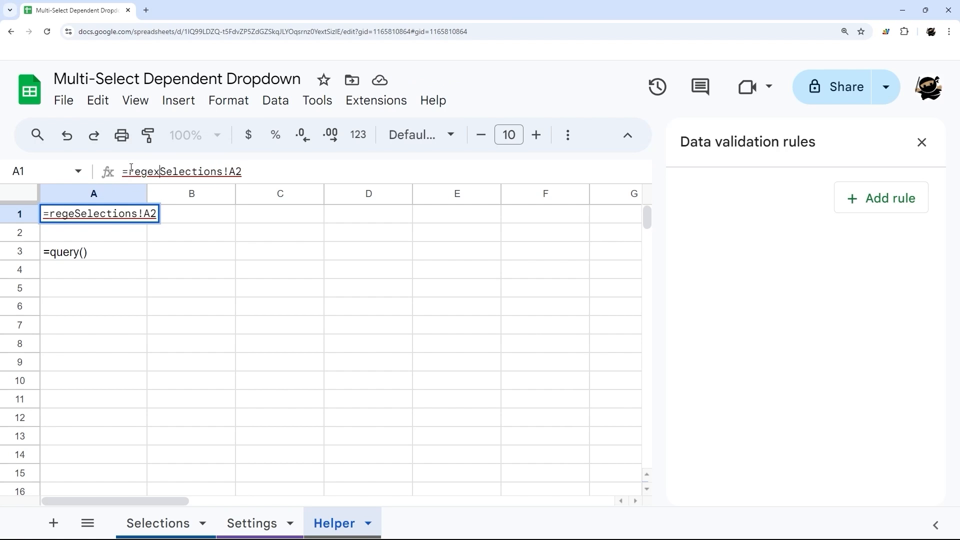
pyautogui.write('ace(')
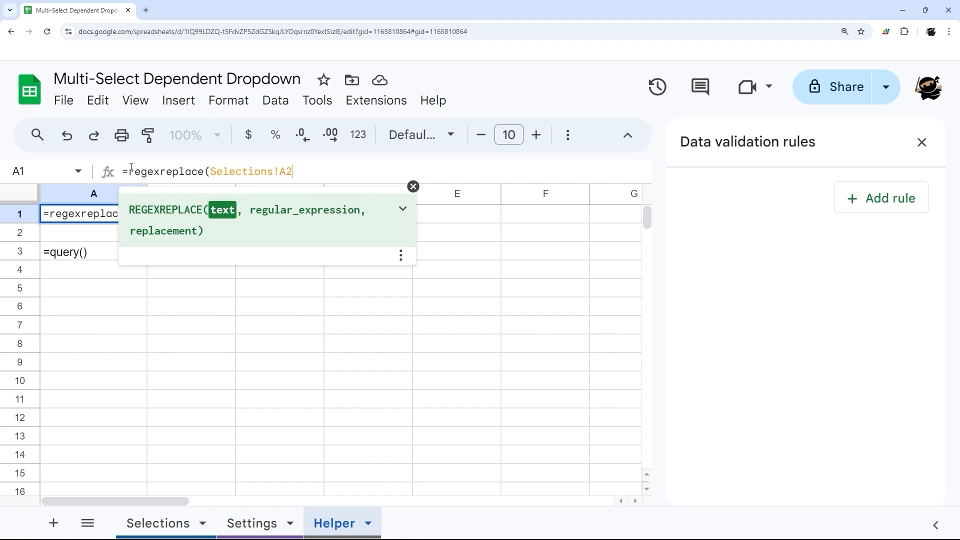
pyautogui.press('End')
pyautogui.write(',","')
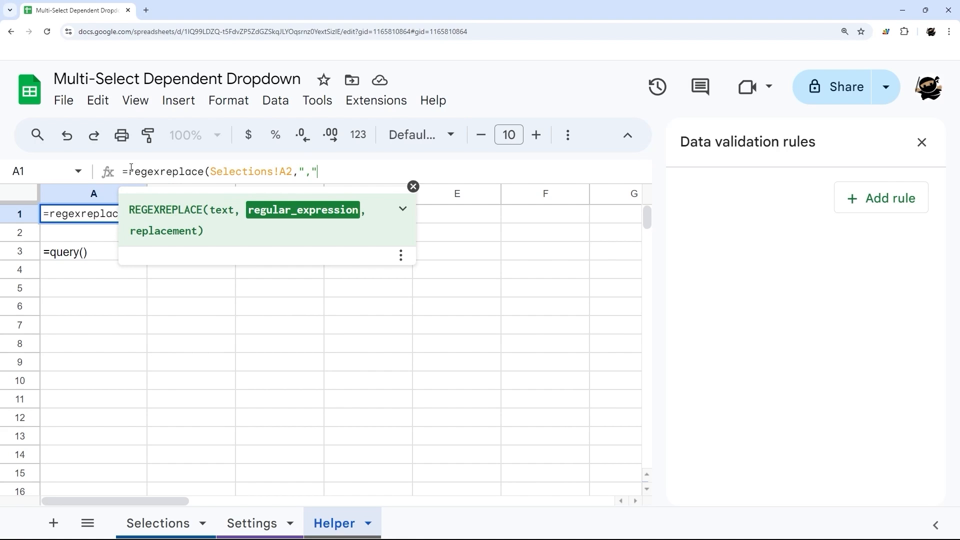
pyautogui.write(',"')
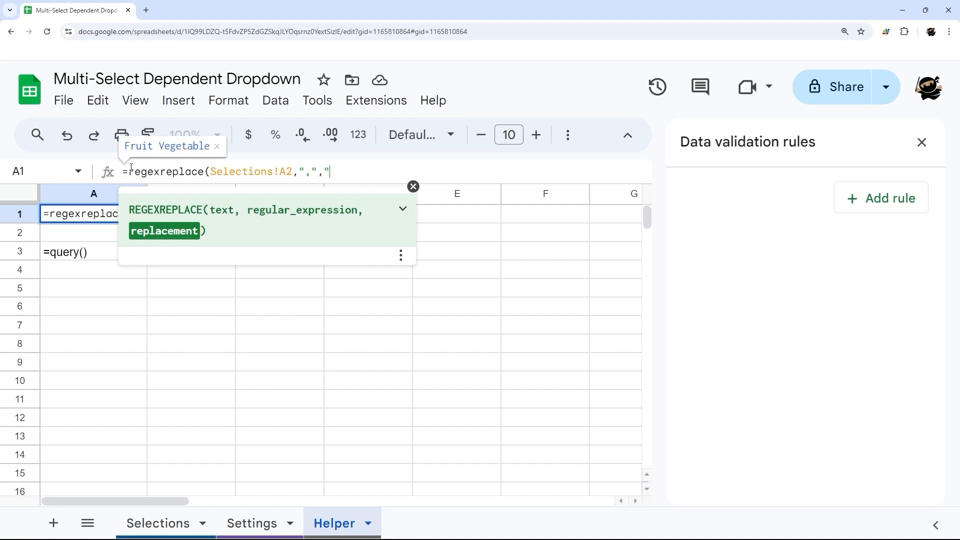
pyautogui.write('|")')
pyautogui.press('Return')
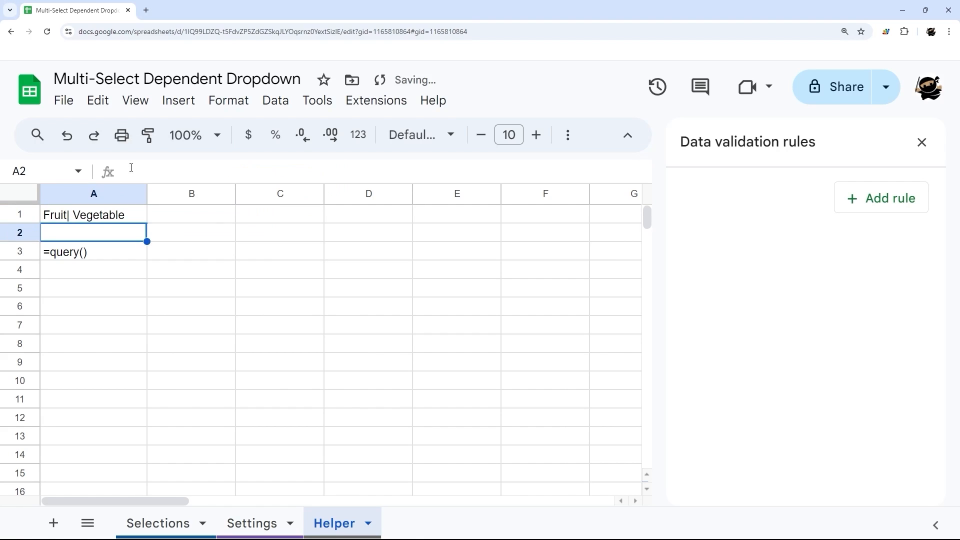
# Add a space after the comma in the REGEXREPLACE search pattern of Helper cell A1, making it ", ".
pyautogui.click(79, 220)
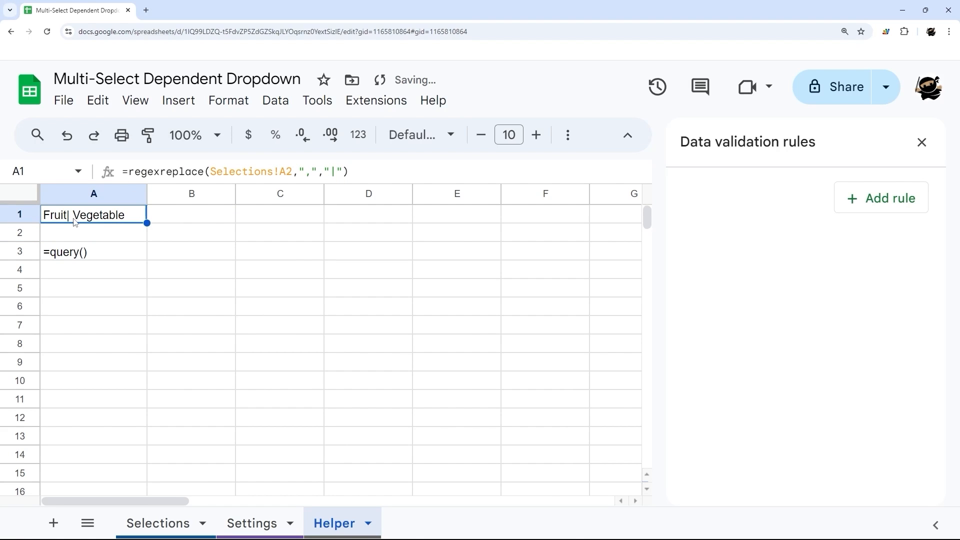
pyautogui.click(311, 173)
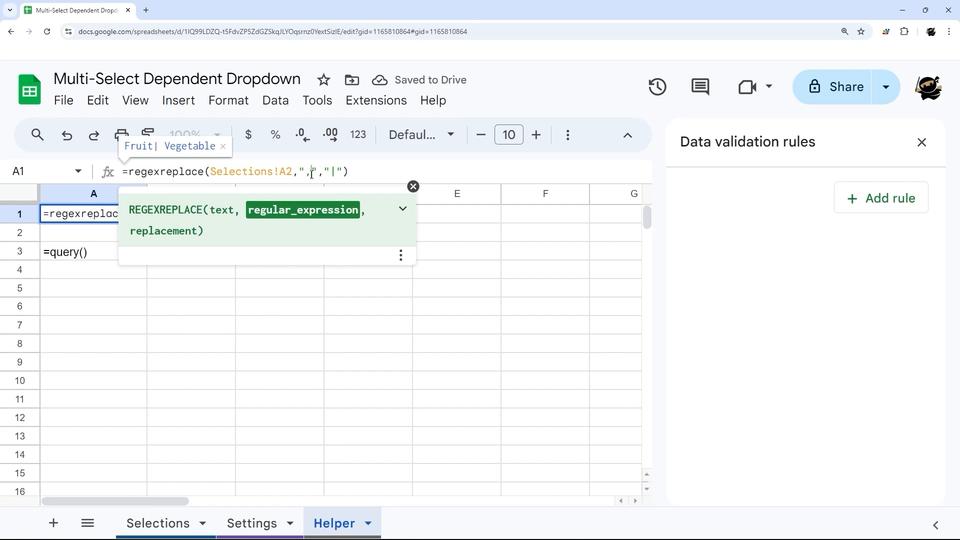
pyautogui.press('Return')
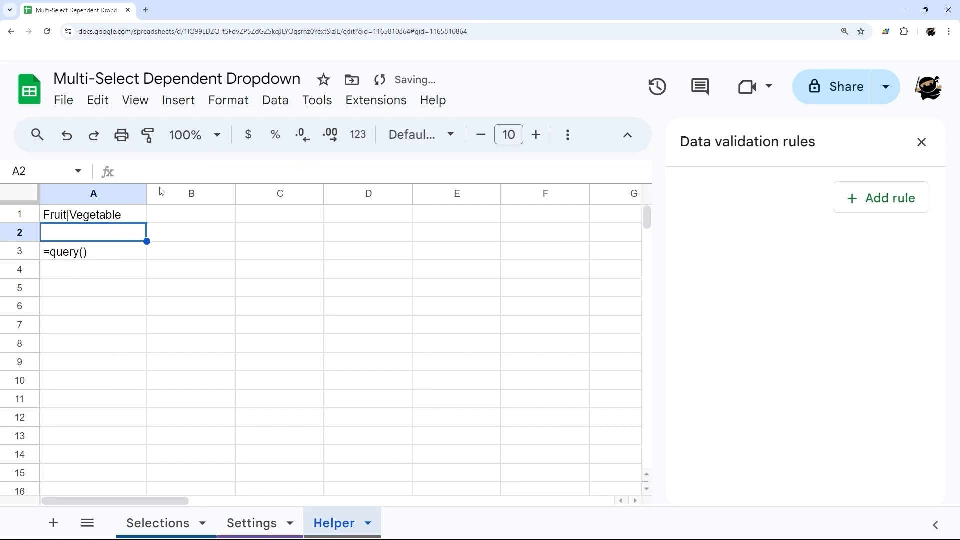
pyautogui.click(101, 221)
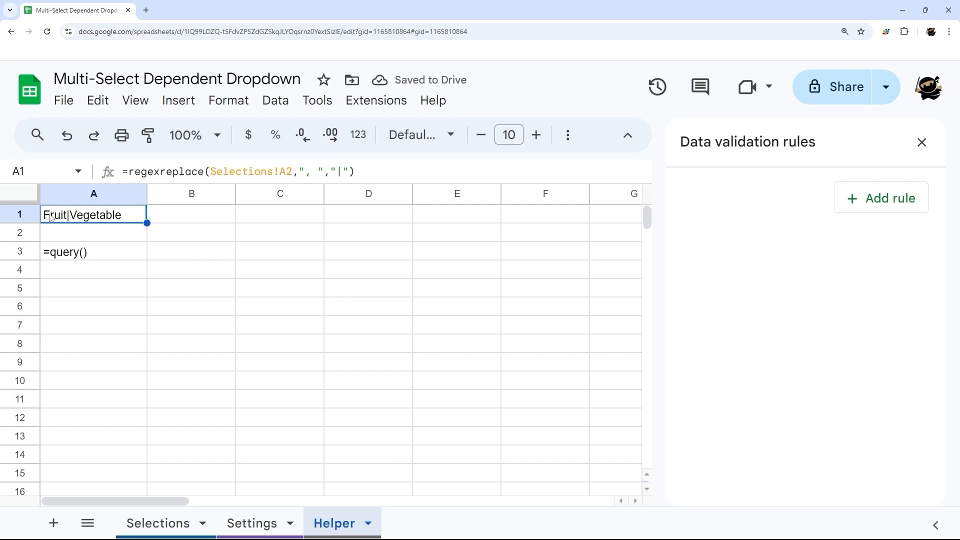
# Clear the =query() note from Helper cell A3 and copy the REGEXREPLACE expression from A1 without its equals sign.
pyautogui.click(76, 252)
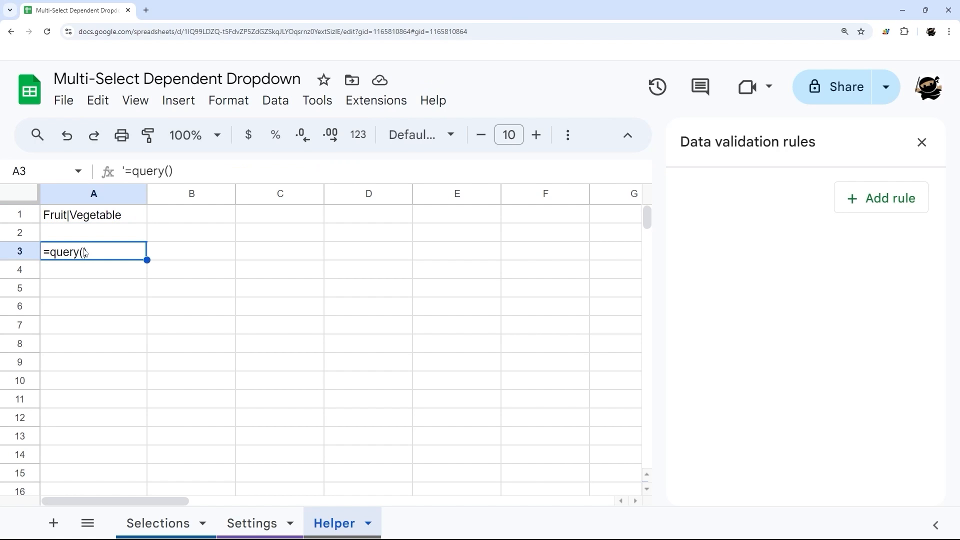
pyautogui.press('Delete')
pyautogui.click(94, 215)
pyautogui.click(125, 171)
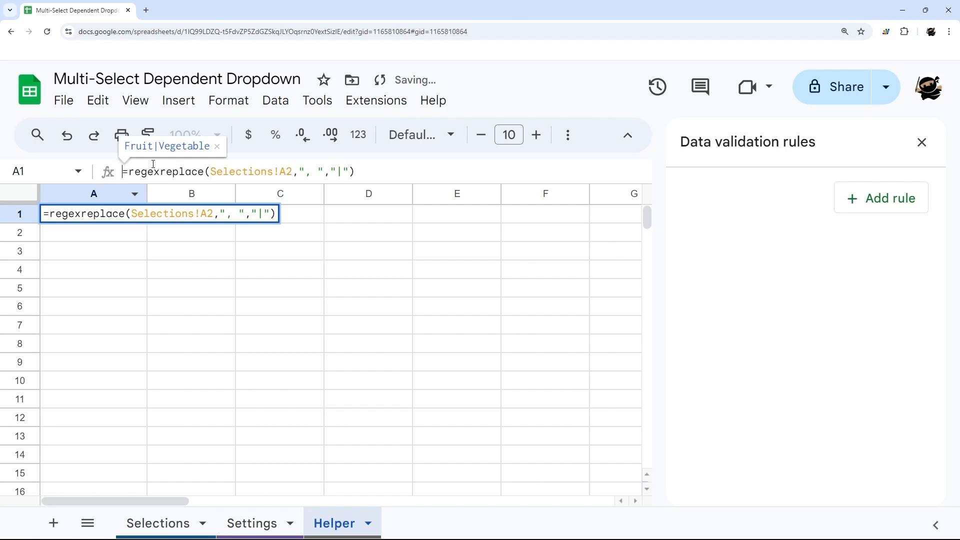
pyautogui.hotkey('shift', 'End')
pyautogui.hotkey('ctrl', 'c')
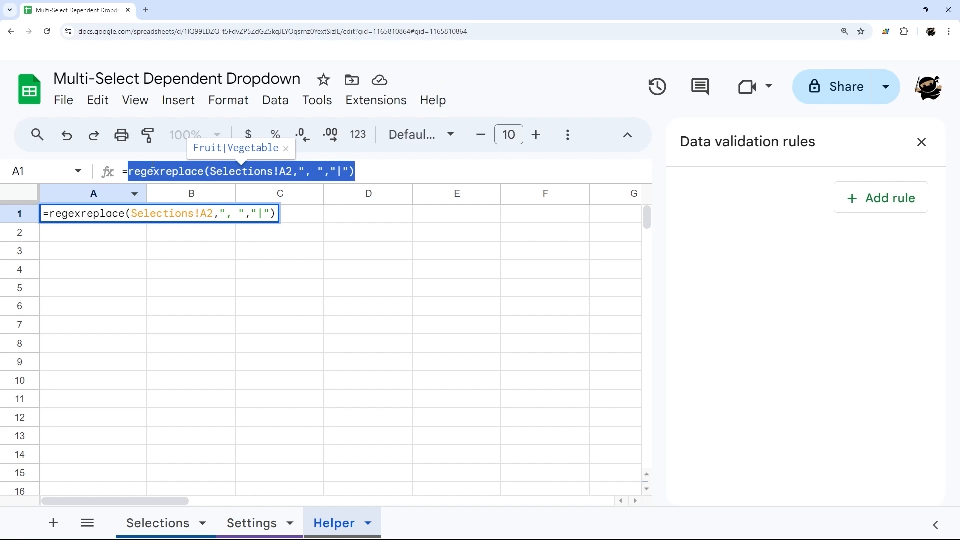
# Replace the expression in Helper cell A1 with a QUERY function that uses Settings!A2:B13 as its data range.
pyautogui.press('BackSpace')
pyautogui.write('ques')
pyautogui.press('BackSpace')
pyautogui.write('ry(')
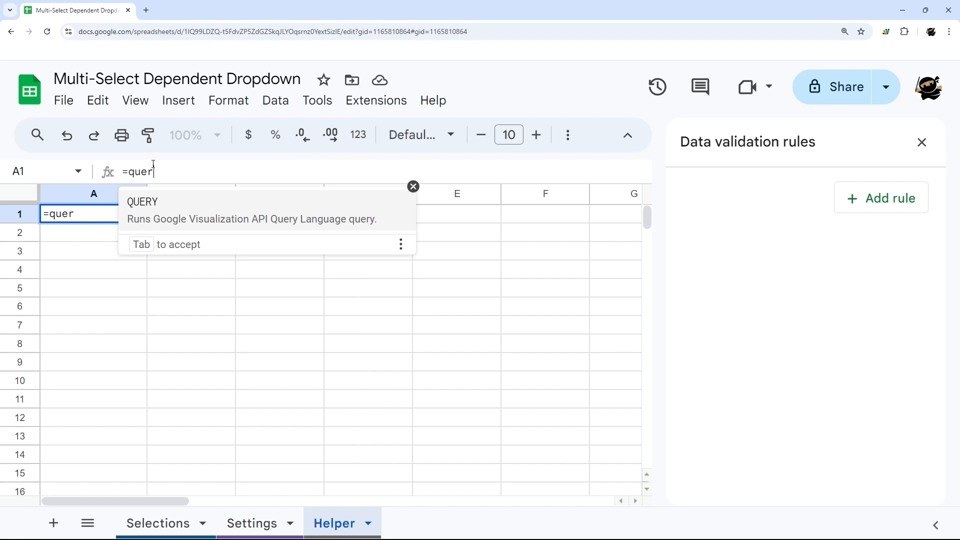
pyautogui.click(251, 523)
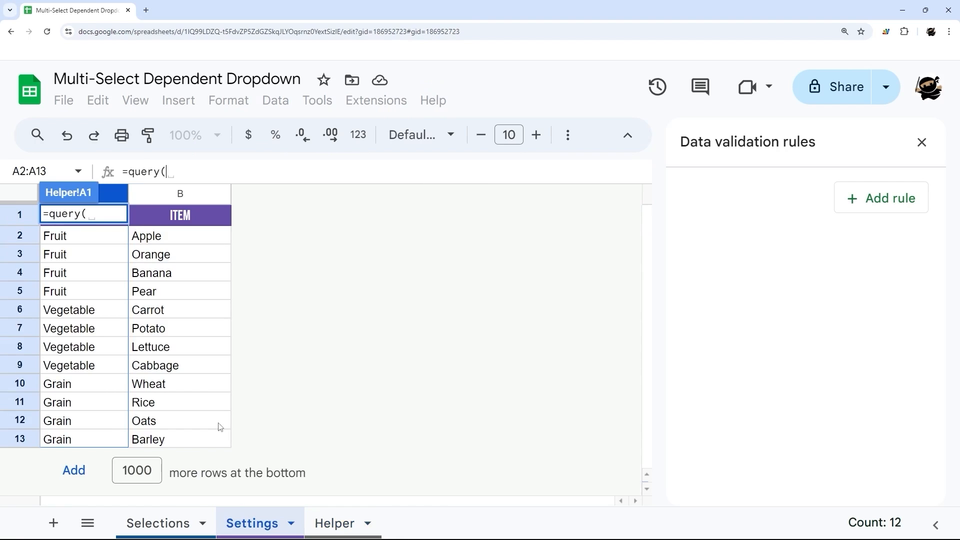
pyautogui.moveTo(83, 235); pyautogui.dragTo(178, 258)
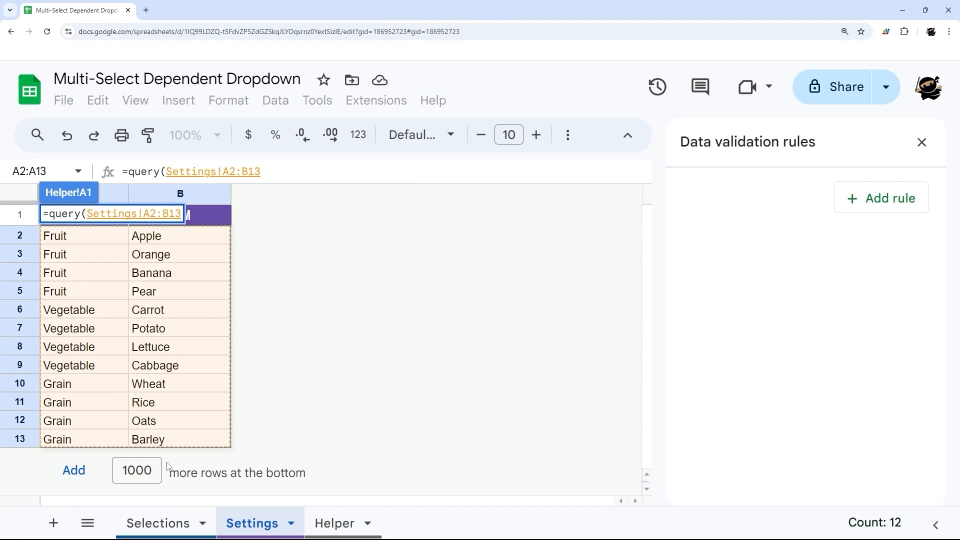
# Add the query clause "select B where A matches ''" as the second argument of the QUERY in Helper cell A1.
pyautogui.write(',"')
pyautogui.write('sel')
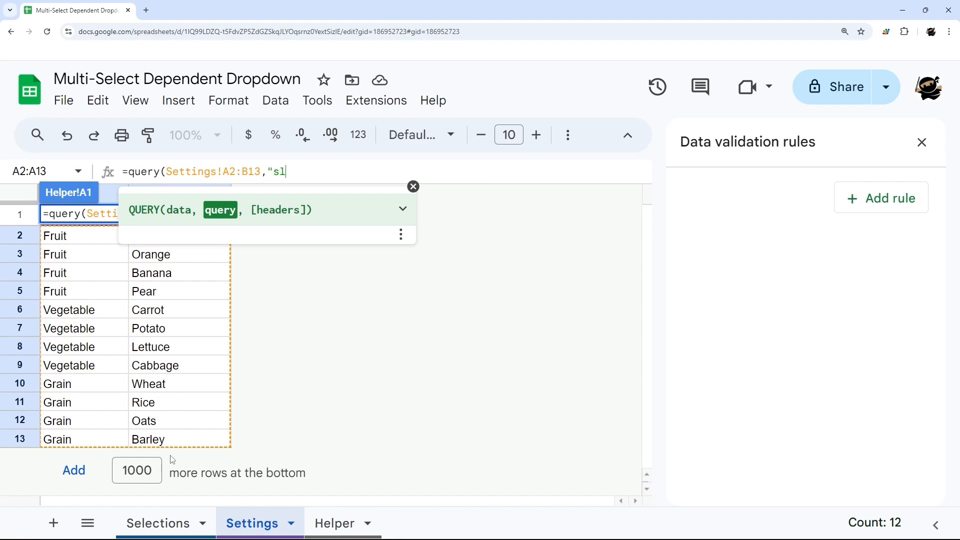
pyautogui.press('BackSpace')
pyautogui.write('elect B')
pyautogui.click(413, 187)
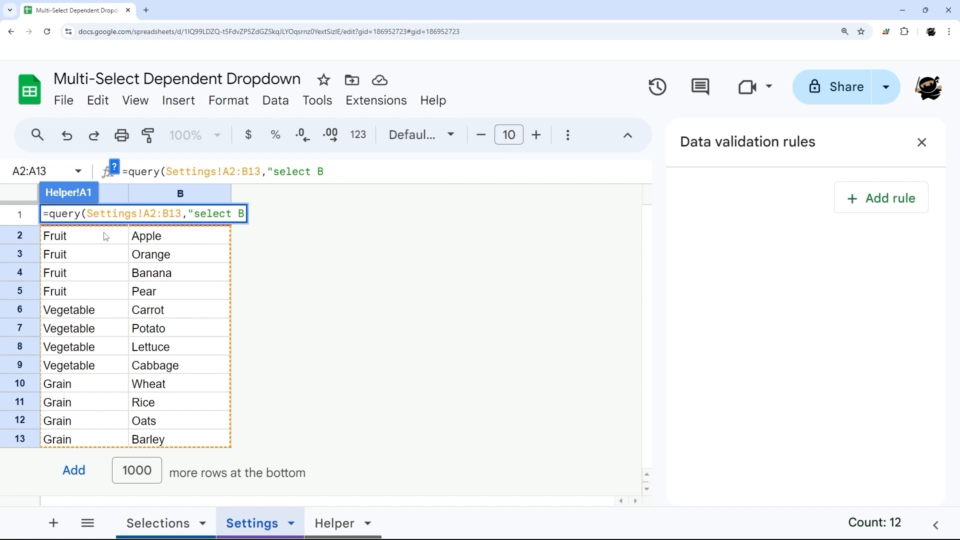
pyautogui.write('B whe')
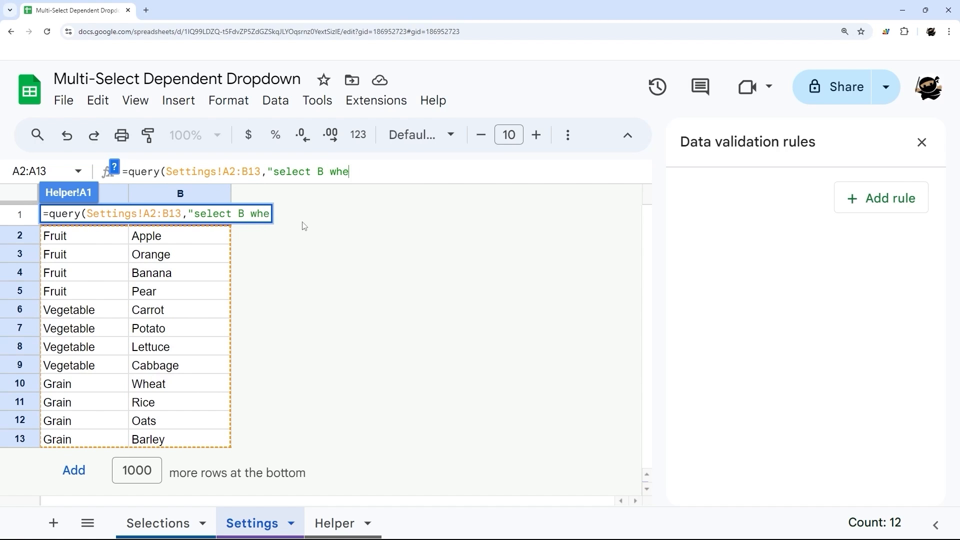
pyautogui.write('re A motch')
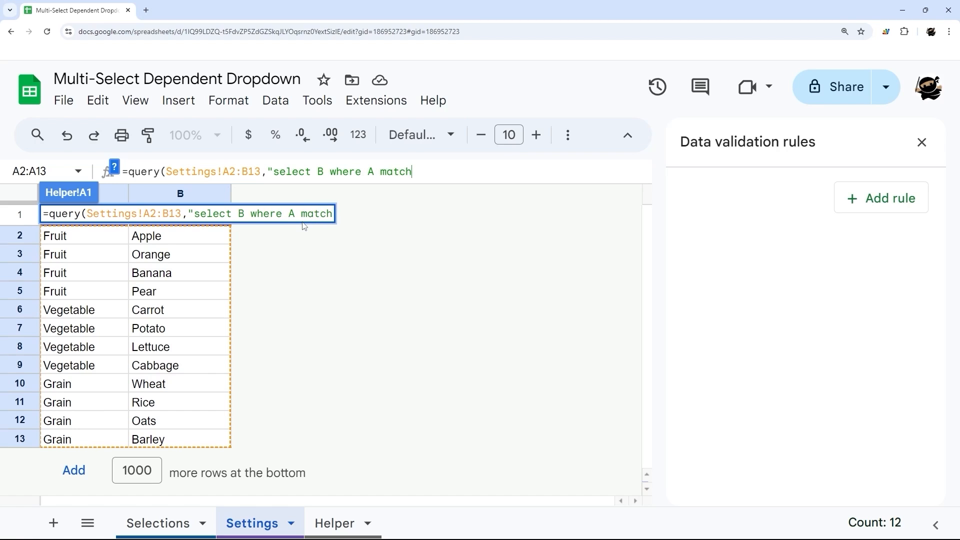
pyautogui.write("es ''")
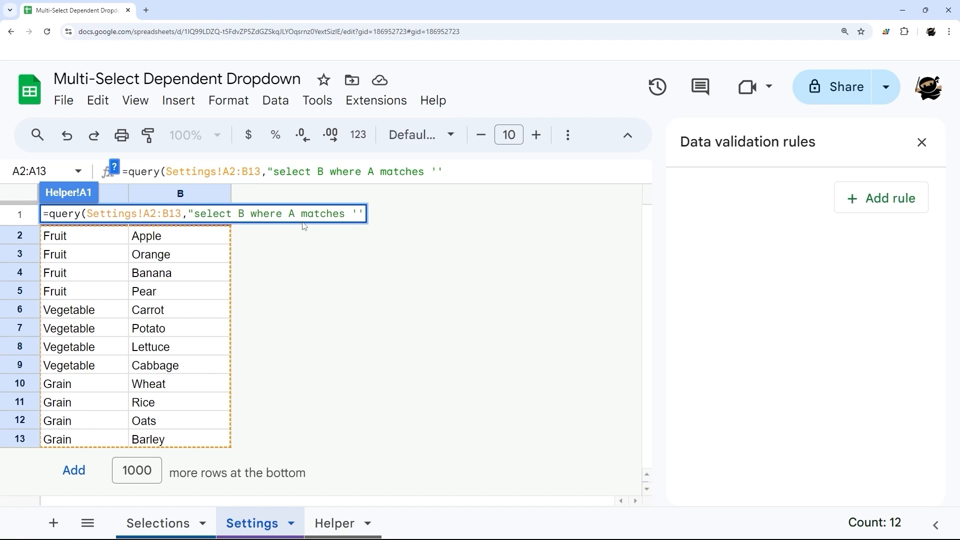
# Insert the copied REGEXREPLACE expression between the clause's single quotes with ampersands, then enlarge the formula area and close the data validation rules.
pyautogui.write('""&&')
pyautogui.hotkey('ctrl', 'v')
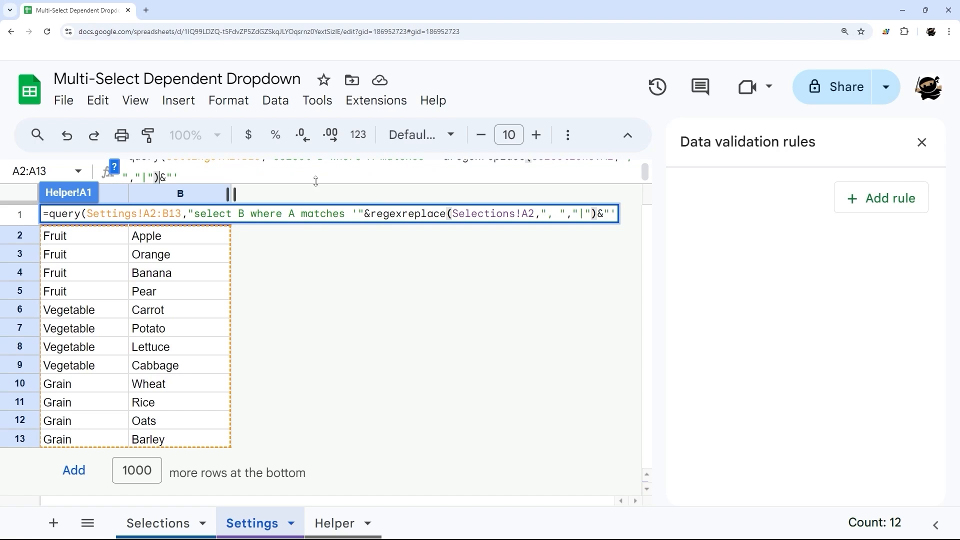
pyautogui.moveTo(315, 184); pyautogui.dragTo(315, 208)
pyautogui.click(923, 143)
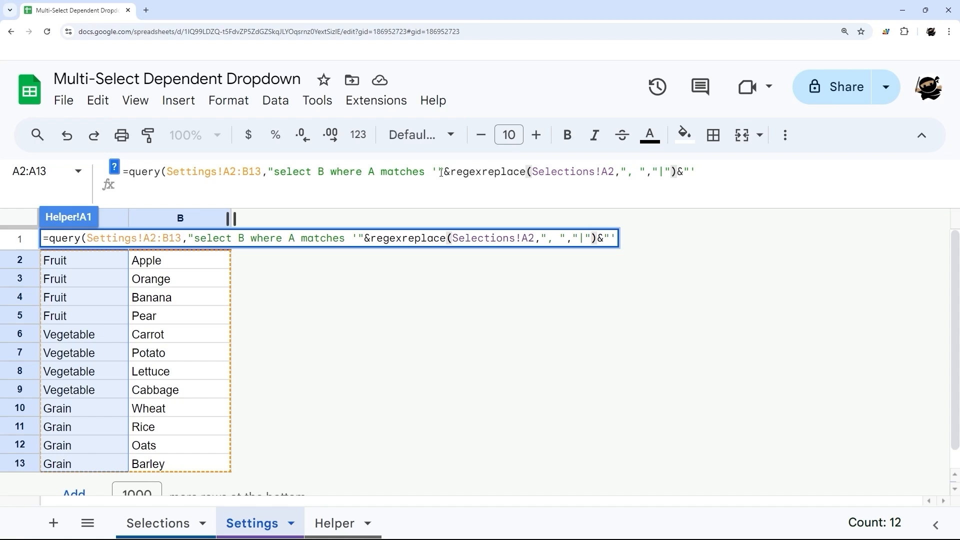
# Close the query string after its final single quote, set the QUERY headers argument to 0, and enter the formula.
pyautogui.moveTo(444, 171); pyautogui.dragTo(776, 173)
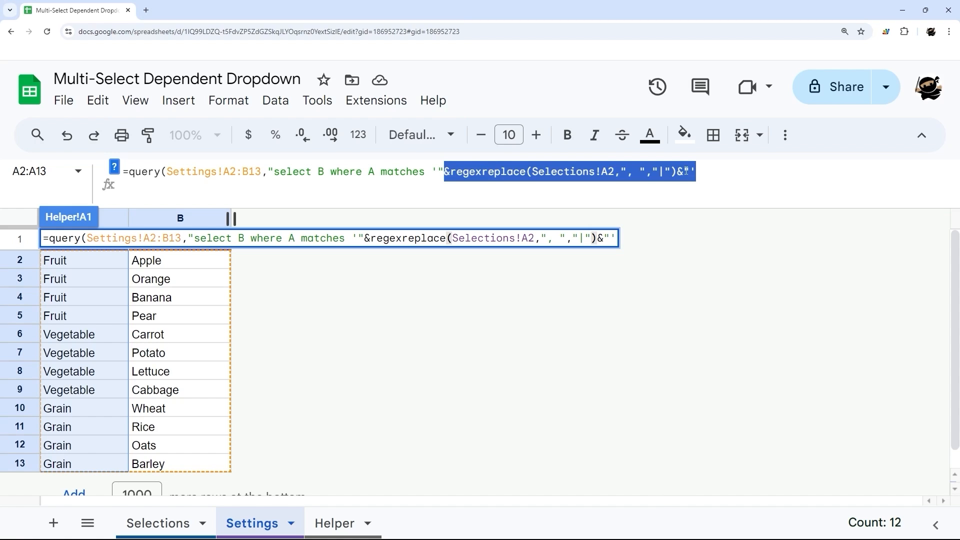
pyautogui.click(706, 171)
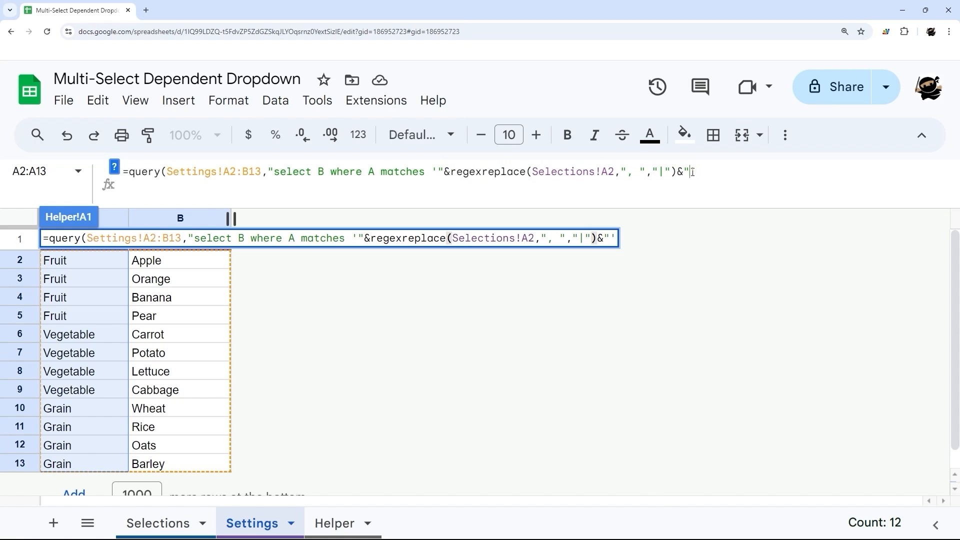
pyautogui.write('"')
pyautogui.moveTo(270, 172); pyautogui.dragTo(702, 172)
pyautogui.click(705, 172)
pyautogui.write(',0)')
pyautogui.press('Return')
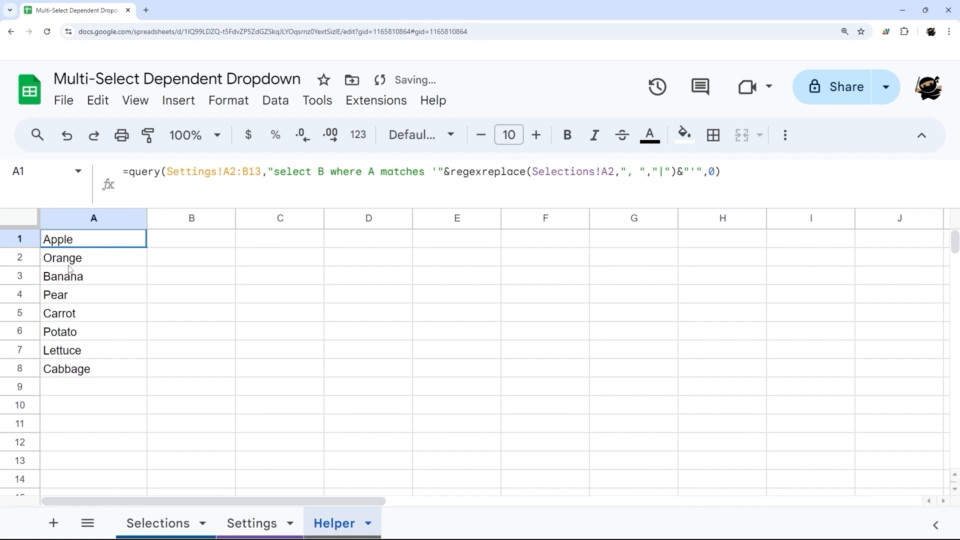
# Wrap the QUERY formula in Helper cell A1 in TRANSPOSE so the items run across row 1.
pyautogui.moveTo(70, 242); pyautogui.dragTo(75, 369)
pyautogui.click(91, 240)
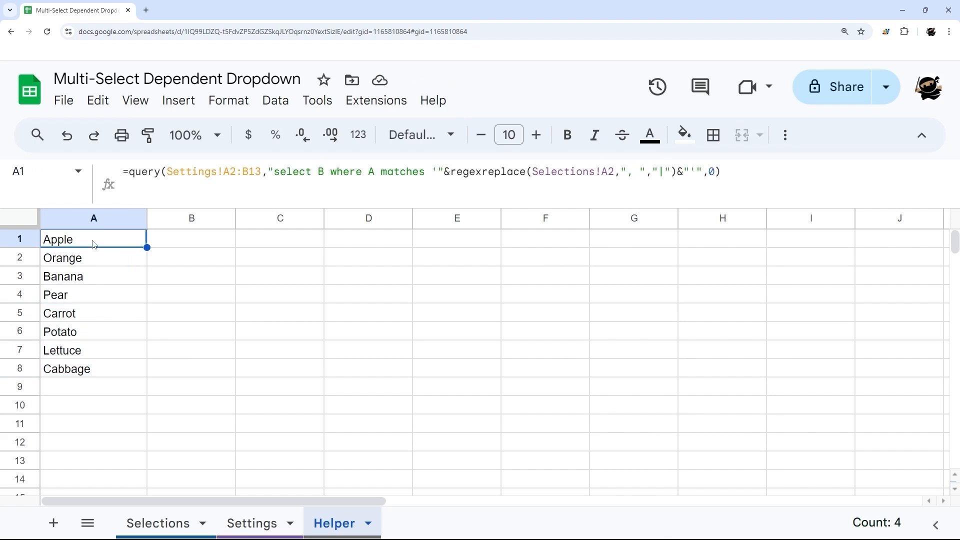
pyautogui.click(127, 173)
pyautogui.write('transpose(')
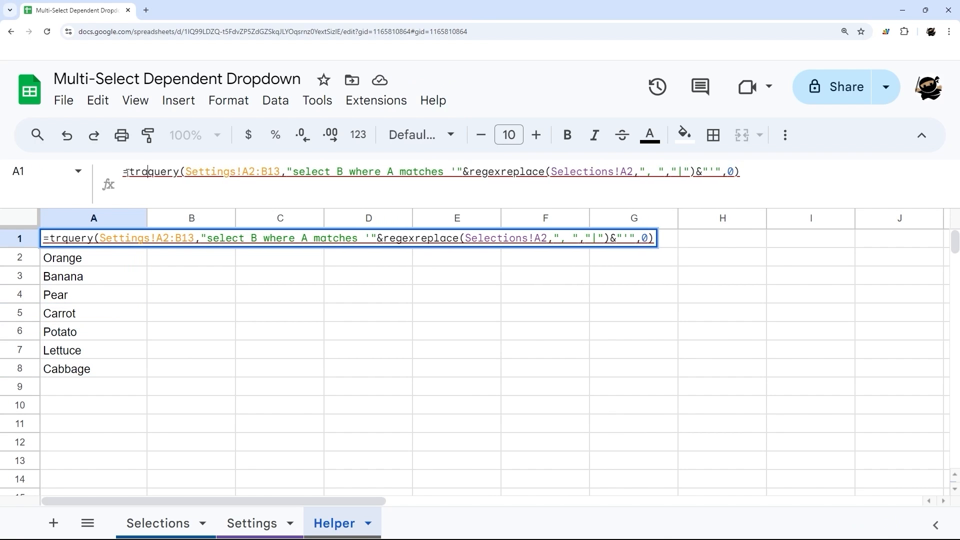
pyautogui.press('End')
pyautogui.write(')')
pyautogui.press('Return')
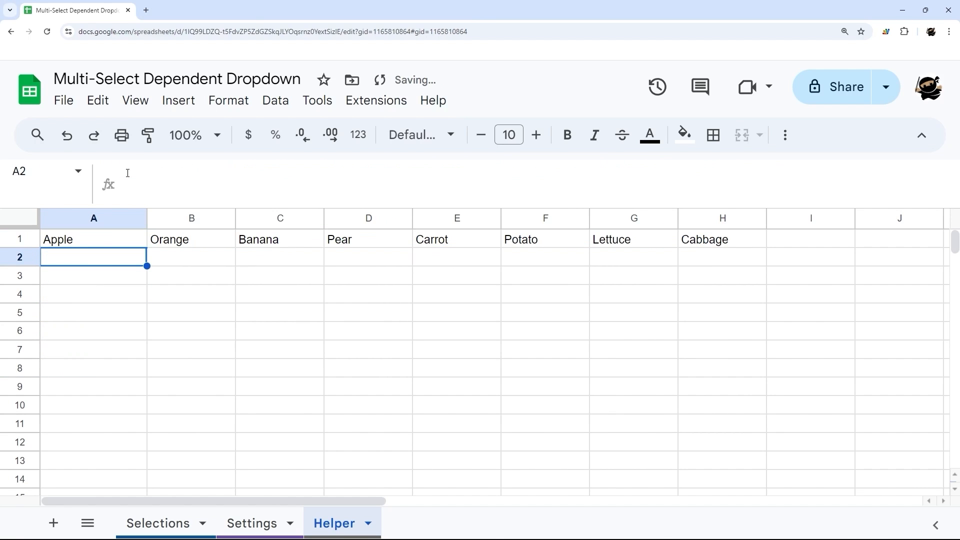
# Try filling the Helper A1 formula down to A3, and clear the copies from A3 and A2.
pyautogui.moveTo(95, 242); pyautogui.dragTo(712, 243)
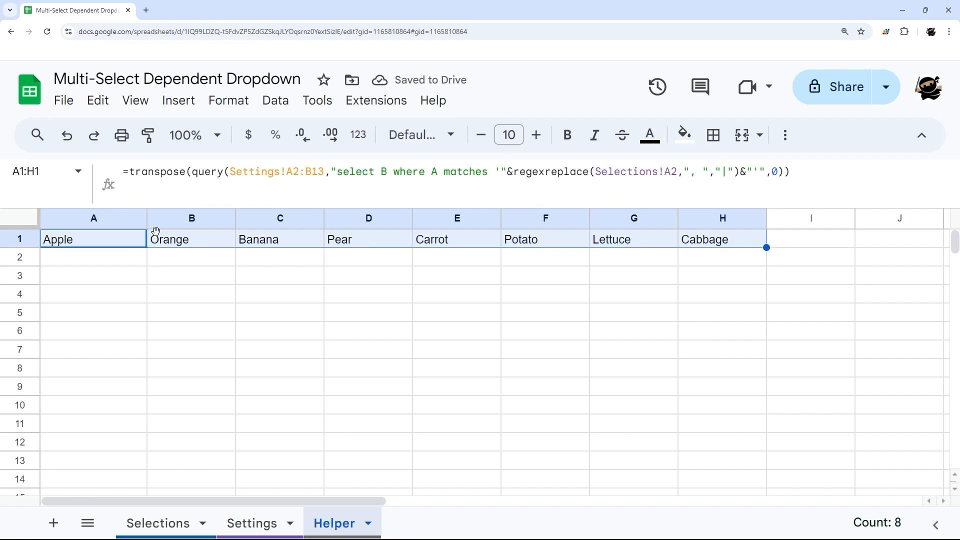
pyautogui.click(129, 244)
pyautogui.moveTo(143, 245); pyautogui.dragTo(139, 280)
pyautogui.click(115, 277)
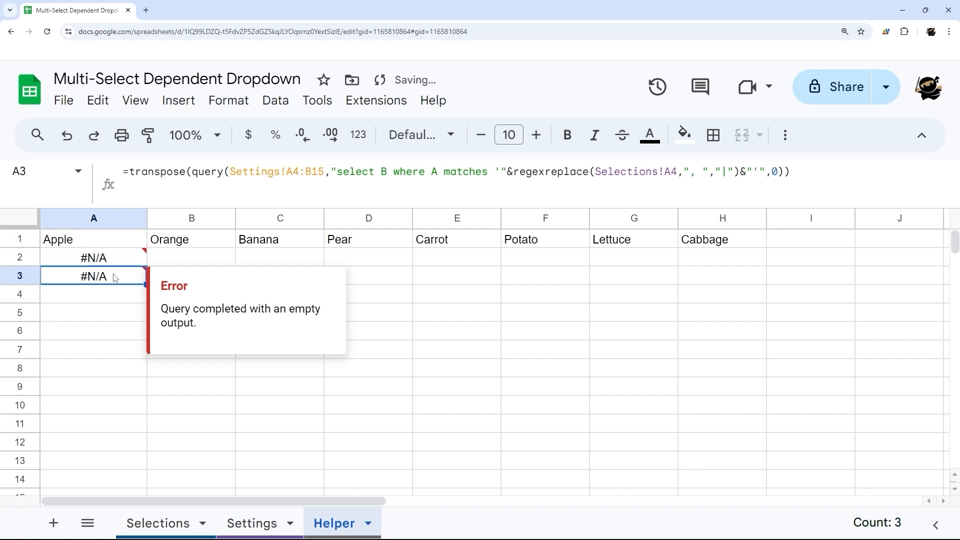
pyautogui.press('Delete')
pyautogui.click(110, 257)
pyautogui.press('Delete')
# Fill the Helper A1 formula down to A3 again and inspect the Settings range reference in the A3 copy.
pyautogui.click(107, 243)
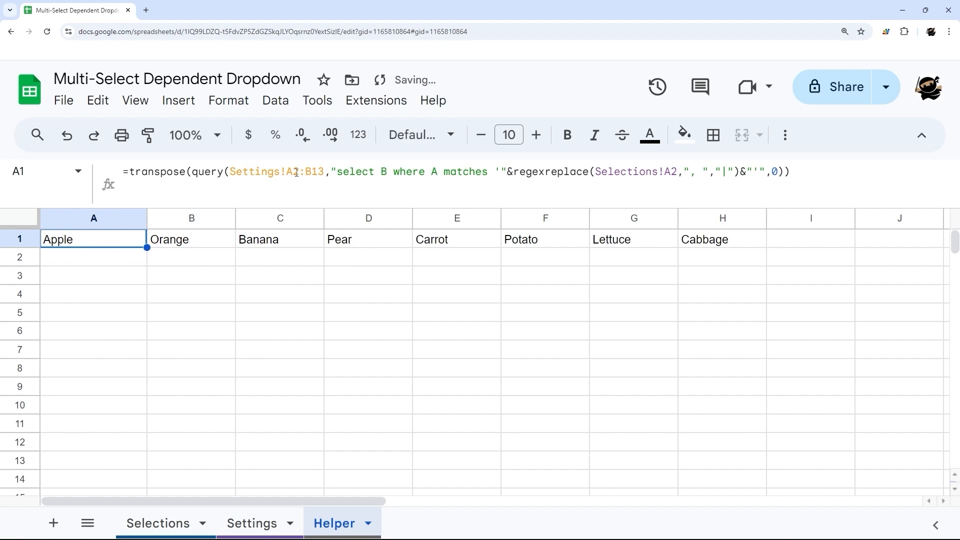
pyautogui.moveTo(294, 174); pyautogui.dragTo(300, 173)
pyautogui.click(318, 172)
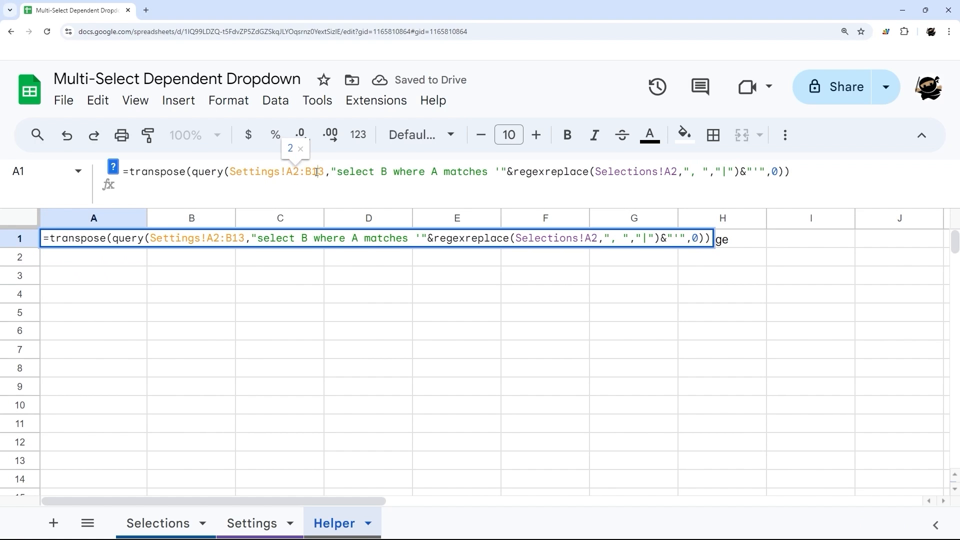
pyautogui.press('Return')
pyautogui.click(142, 245)
pyautogui.moveTo(146, 247); pyautogui.dragTo(130, 276)
pyautogui.click(129, 276)
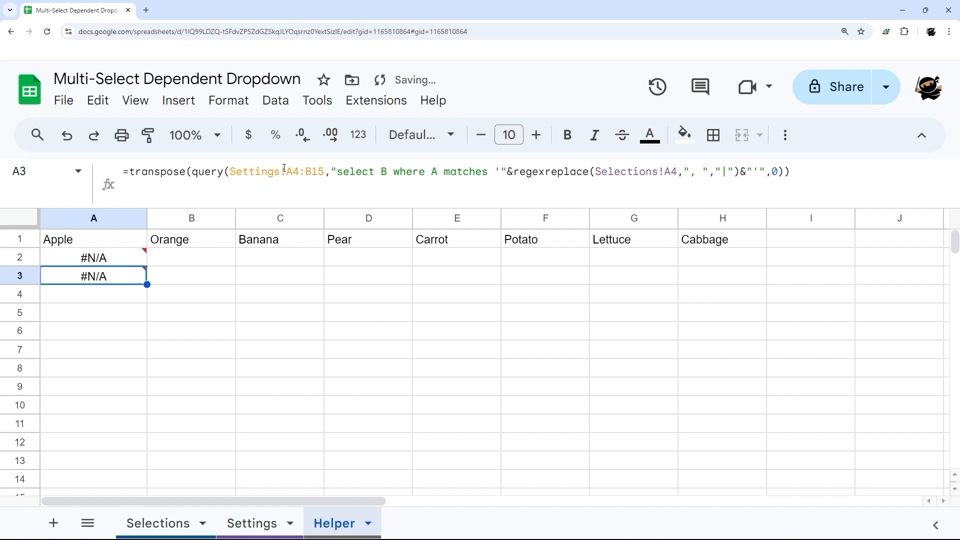
pyautogui.click(93, 351)
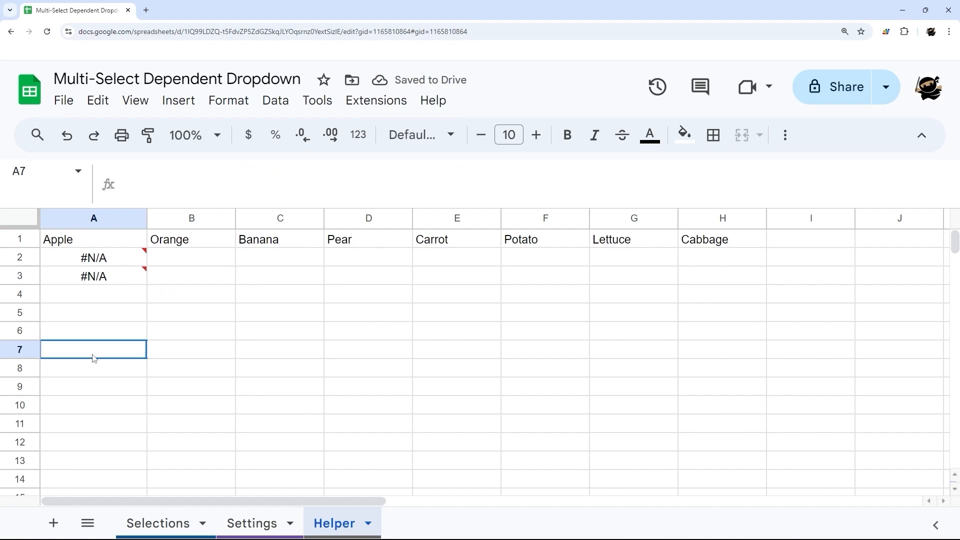
# Clear the copied formulas from Helper cells A3 and A2.
pyautogui.click(120, 275)
pyautogui.press('Delete')
pyautogui.click(124, 260)
pyautogui.press('Delete')
# Remove the row numbers from the QUERY data range in Helper cell A1, making it Settings!A:B.
pyautogui.click(126, 243)
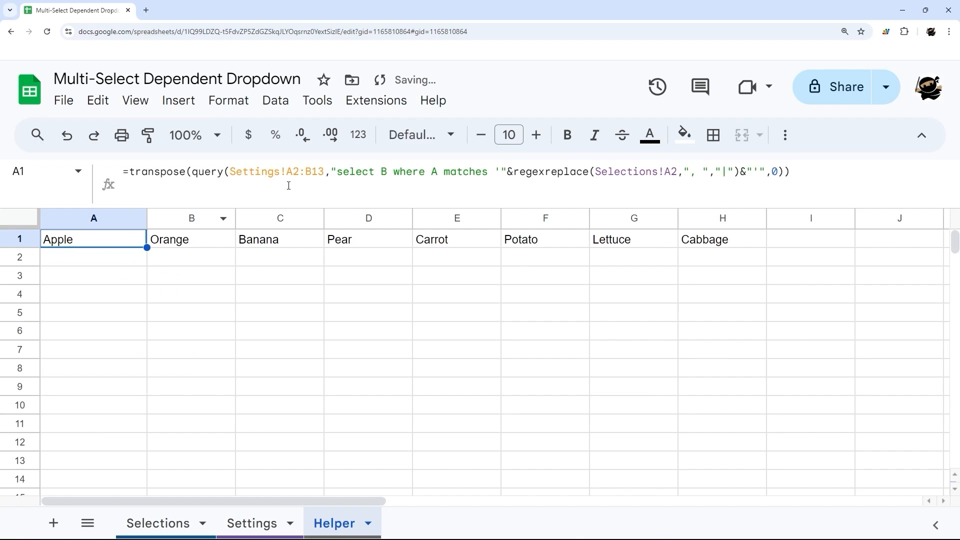
pyautogui.click(301, 172)
pyautogui.press('BackSpace')
pyautogui.click(320, 172)
pyautogui.press('BackSpace')
pyautogui.press('BackSpace')
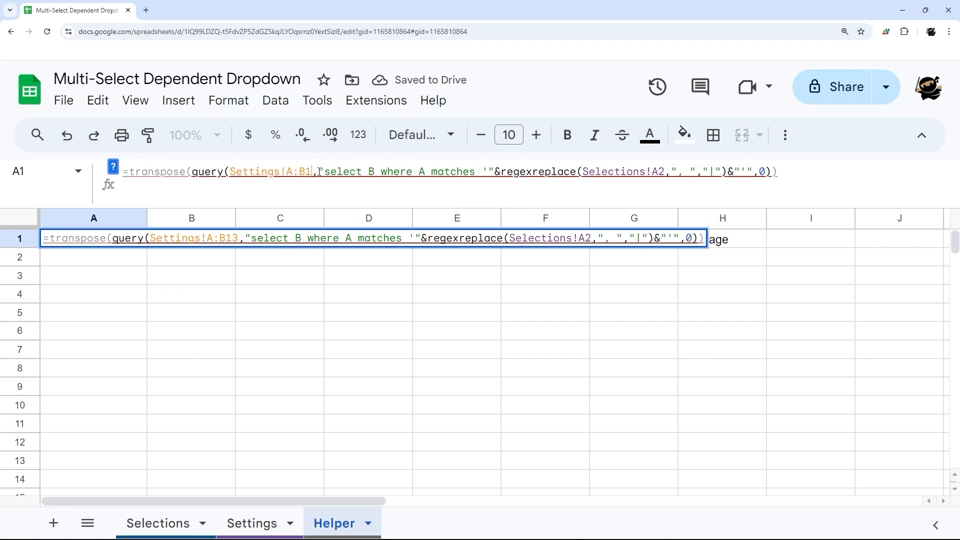
pyautogui.press('Return')
# Try filling the Helper A1 formula down to A6, inspect the A2 copy, and clear the copies from A2:A6.
pyautogui.click(107, 243)
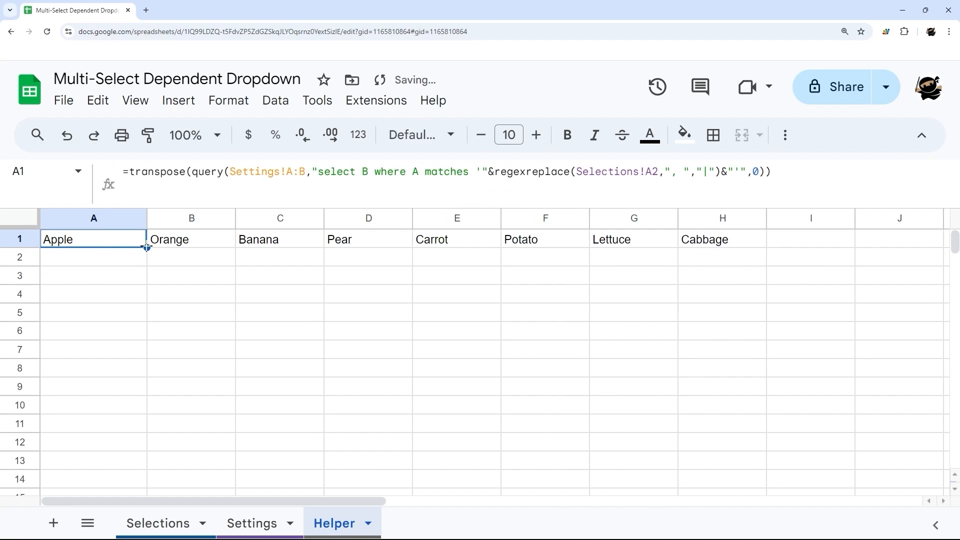
pyautogui.moveTo(146, 247); pyautogui.dragTo(121, 338)
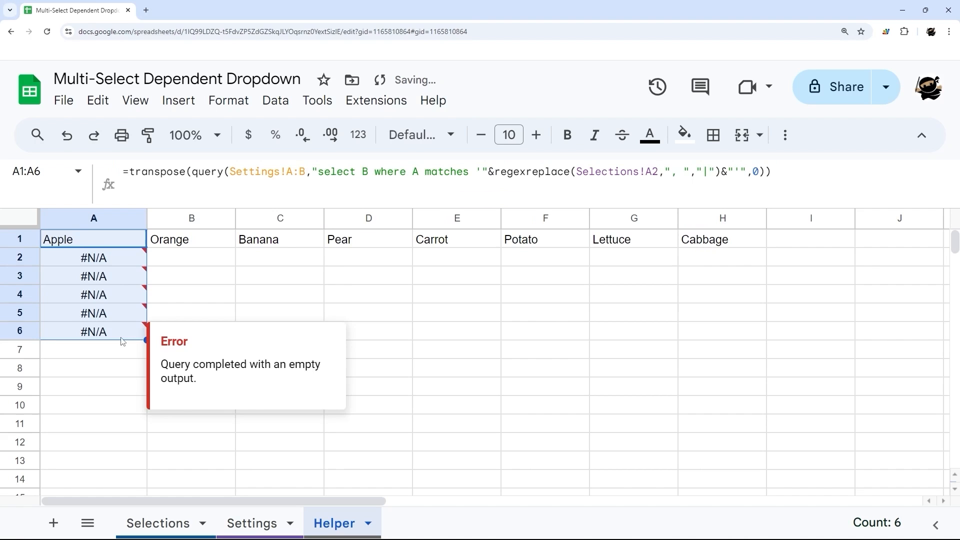
pyautogui.click(116, 262)
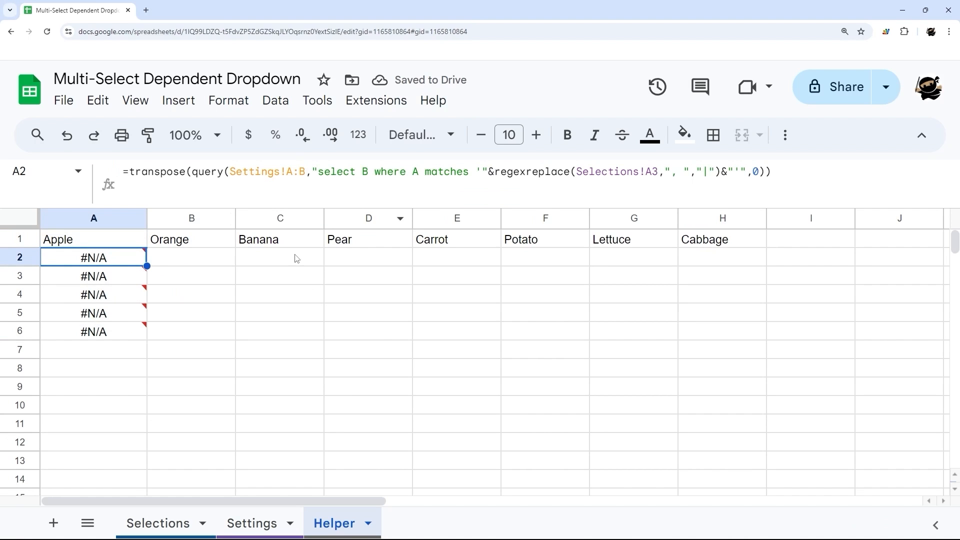
pyautogui.moveTo(118, 333); pyautogui.dragTo(117, 262)
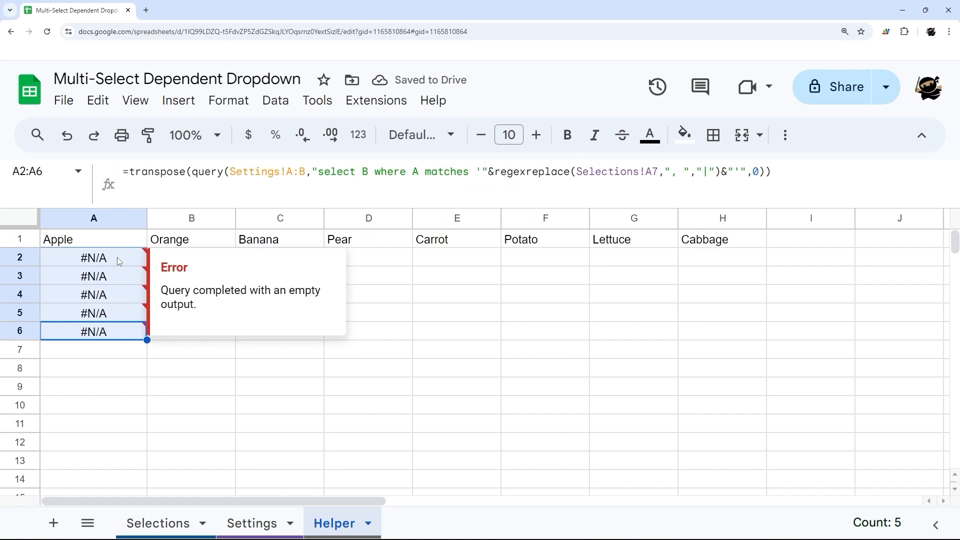
pyautogui.press('Delete')
# Wrap the TRANSPOSE formula in Helper cell A1 in IFERROR.
pyautogui.click(99, 245)
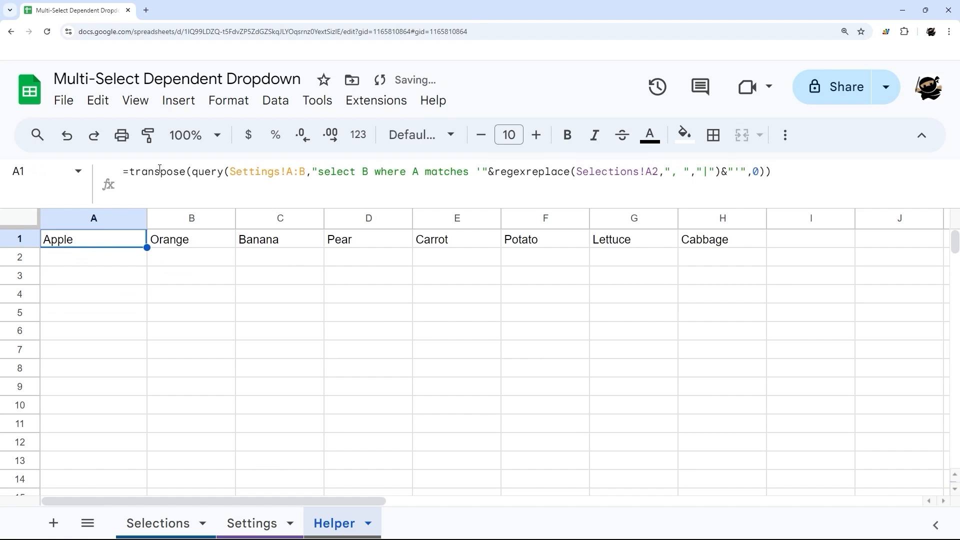
pyautogui.click(128, 172)
pyautogui.write('IFER')
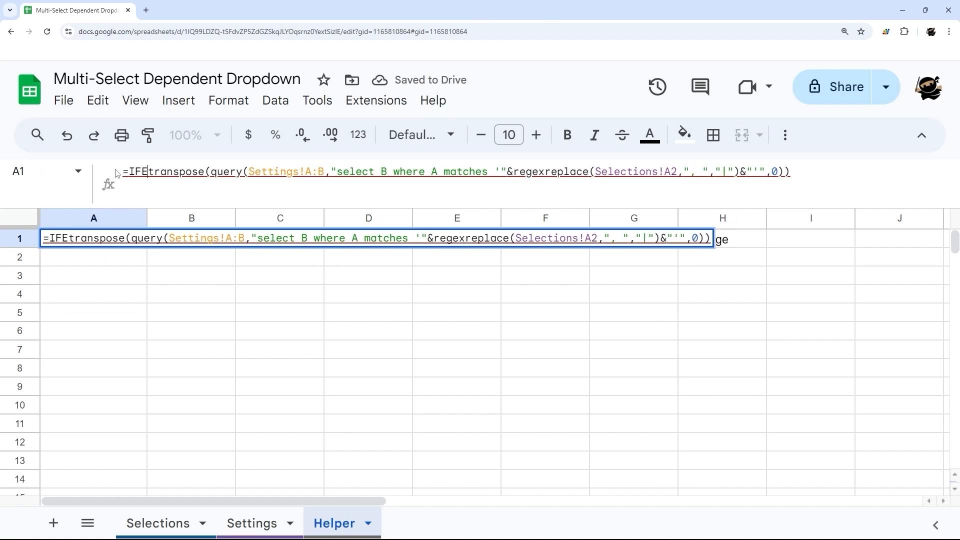
pyautogui.write('ROR(')
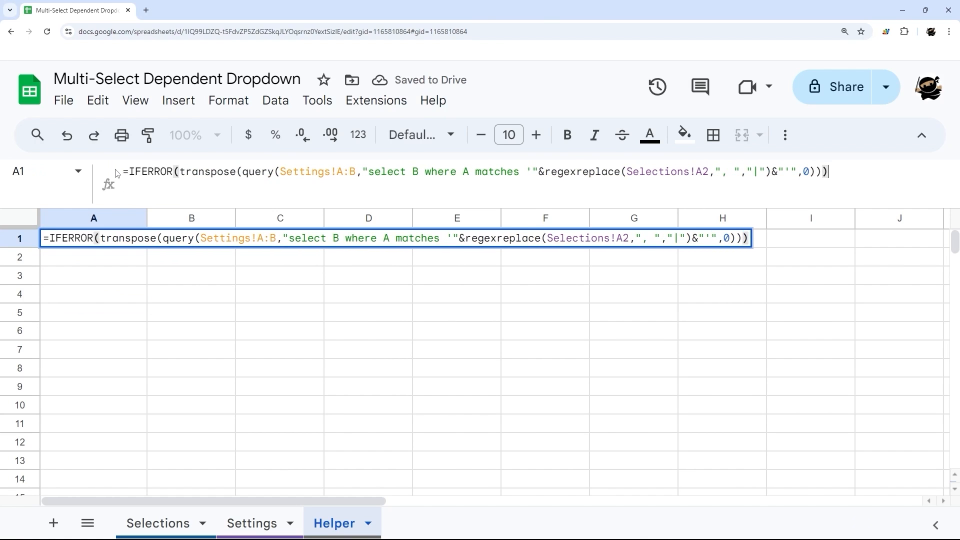
pyautogui.press('Return')
# Fill the IFERROR formula from Helper cell A1 down column A through row 1000.
pyautogui.click(141, 245)
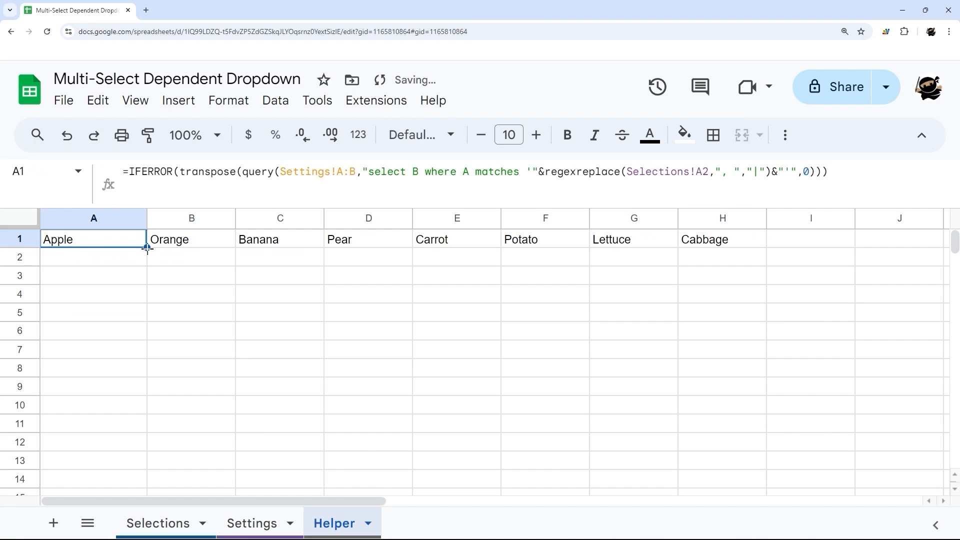
pyautogui.moveTo(147, 247); pyautogui.dragTo(123, 442)
pyautogui.scroll(20, 134, 433)
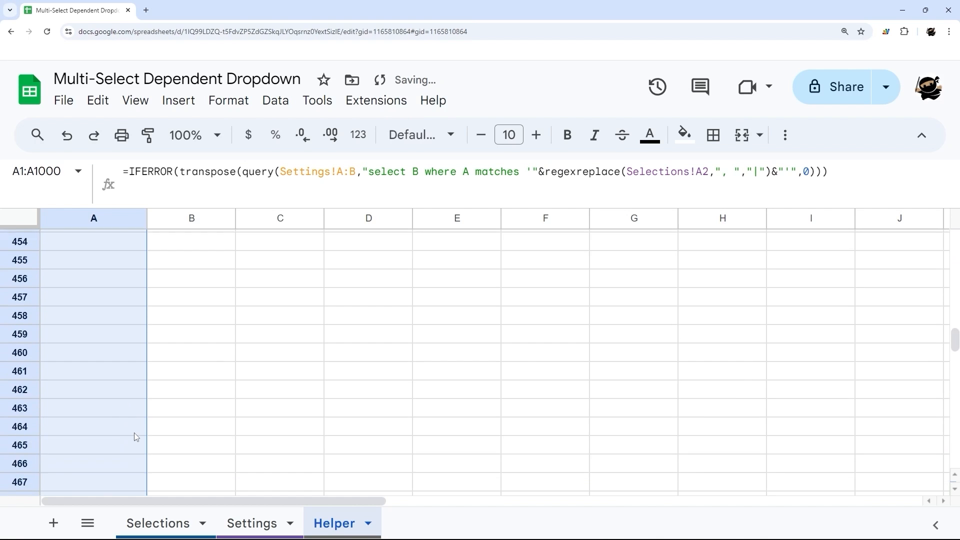
pyautogui.click(185, 247)
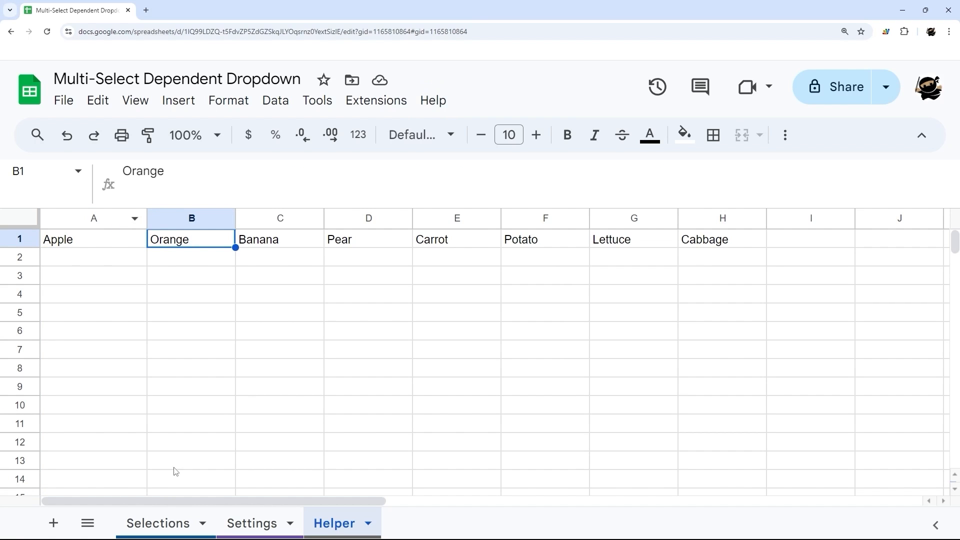
# Add a data validation dropdown to Item cell B2 on the Selections sheet and make its criteria a dropdown from a range.
pyautogui.click(176, 524)
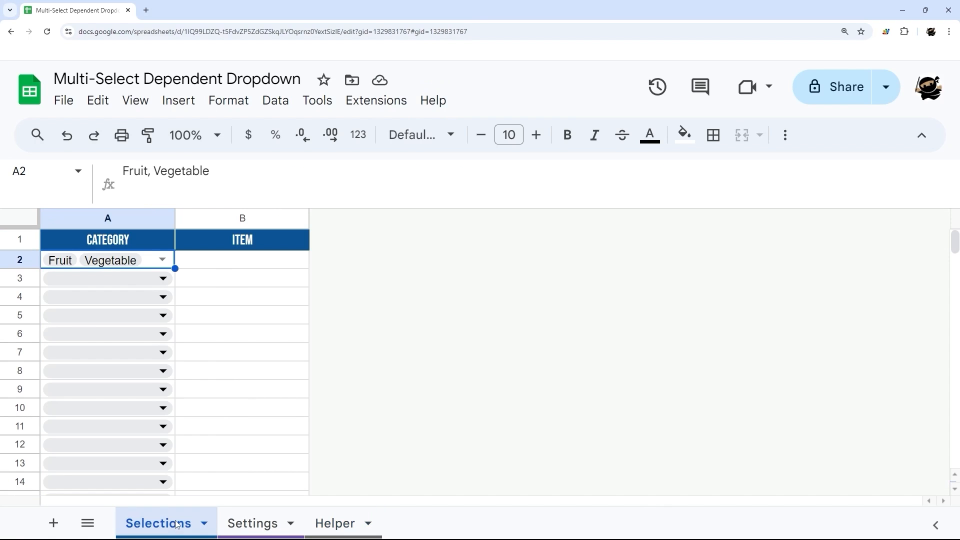
pyautogui.moveTo(252, 263); pyautogui.dragTo(244, 456)
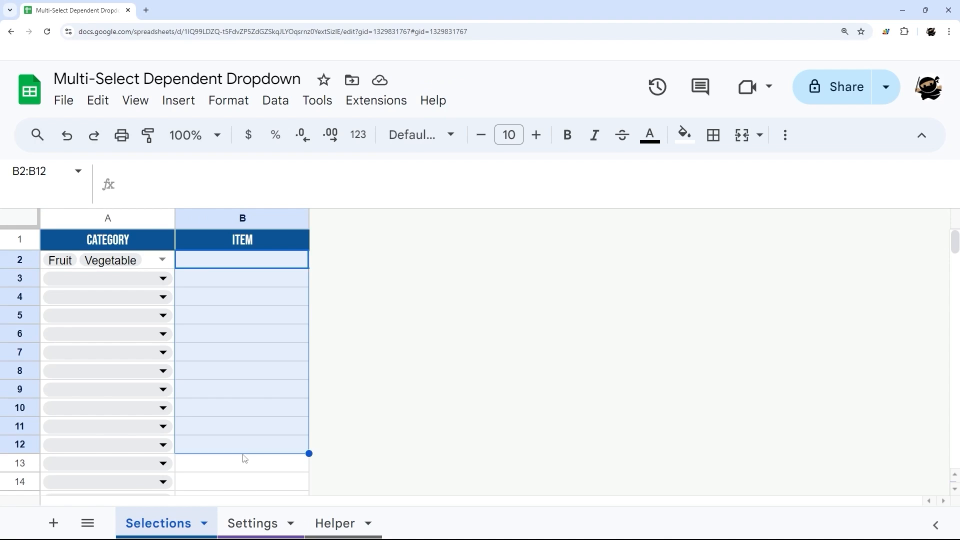
pyautogui.click(338, 525)
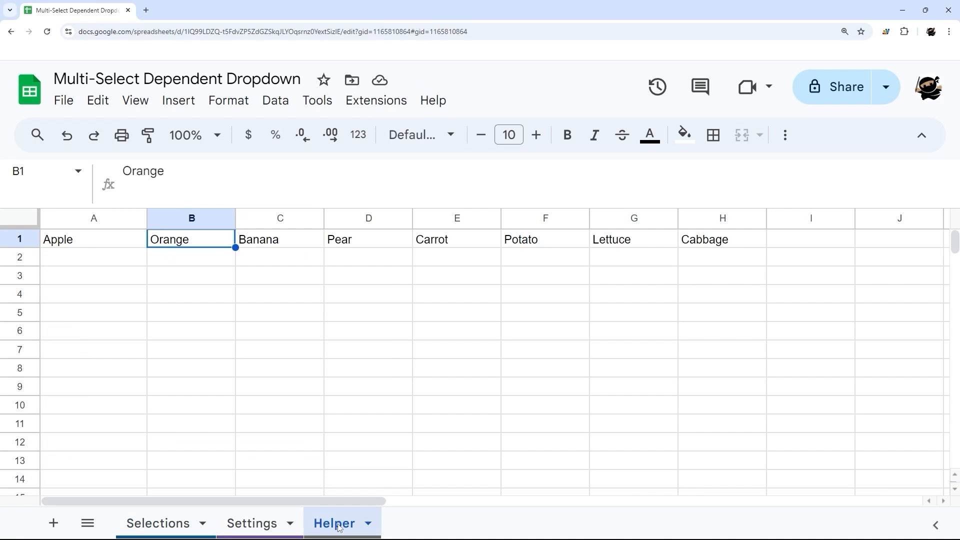
pyautogui.click(170, 524)
pyautogui.rightClick(250, 267)
pyautogui.click(232, 267)
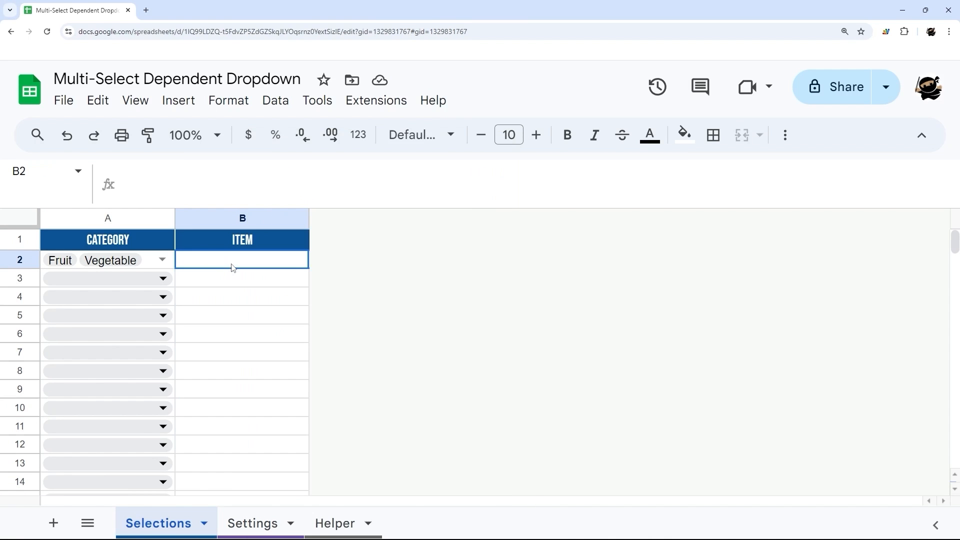
pyautogui.rightClick(232, 268)
pyautogui.scroll(-5, 293, 450)
pyautogui.click(292, 440)
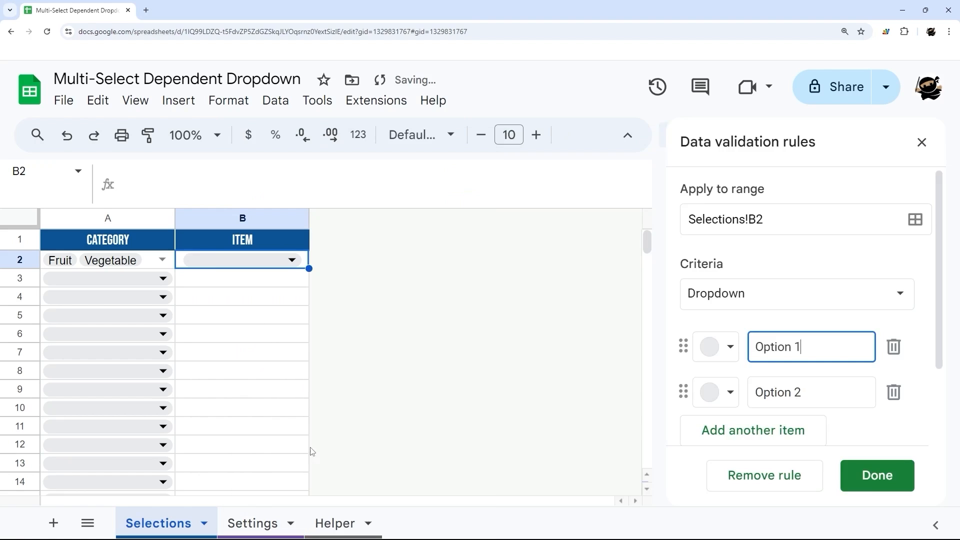
pyautogui.click(740, 289)
pyautogui.click(769, 319)
pyautogui.click(834, 354)
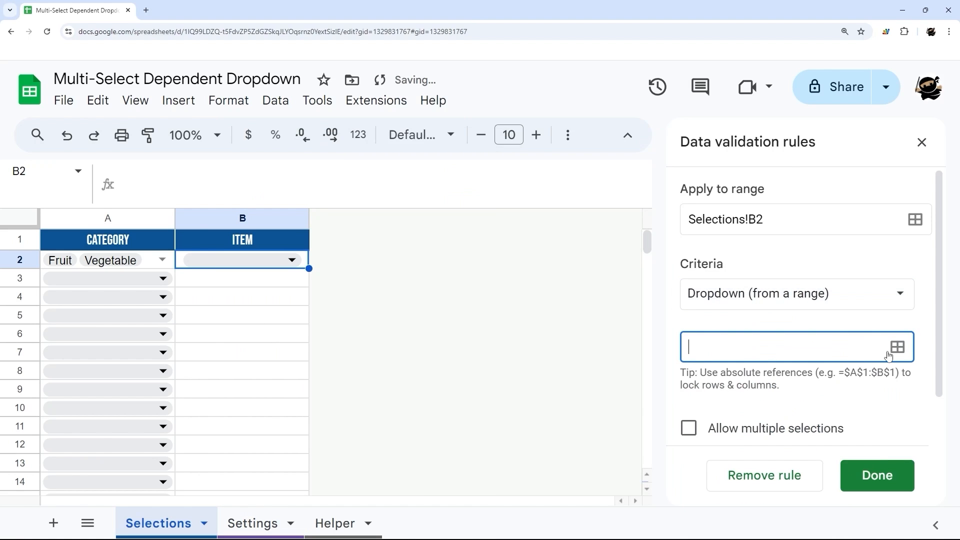
# Set the B2 dropdown's source to the whole first row of the Helper sheet, Helper!1:1.
pyautogui.click(896, 347)
pyautogui.click(368, 290)
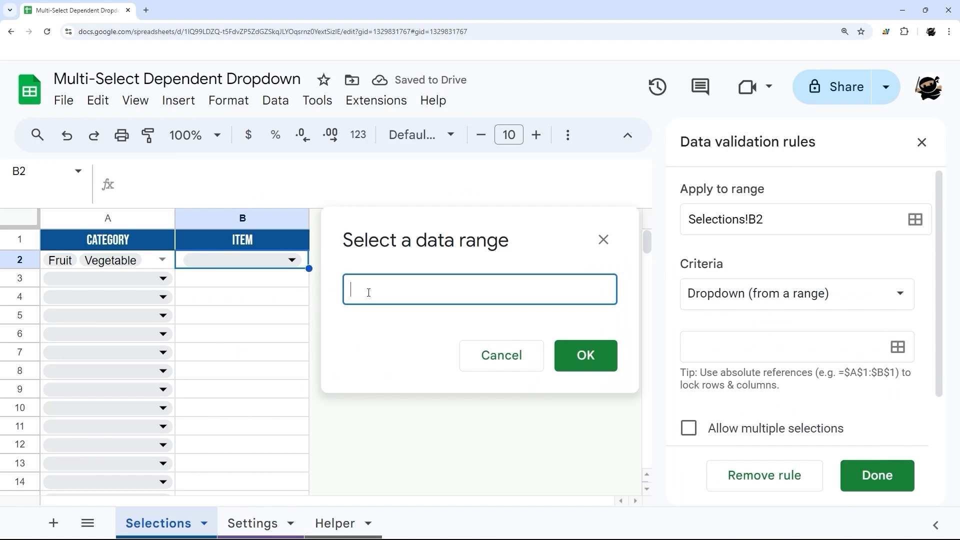
pyautogui.click(335, 522)
pyautogui.click(37, 244)
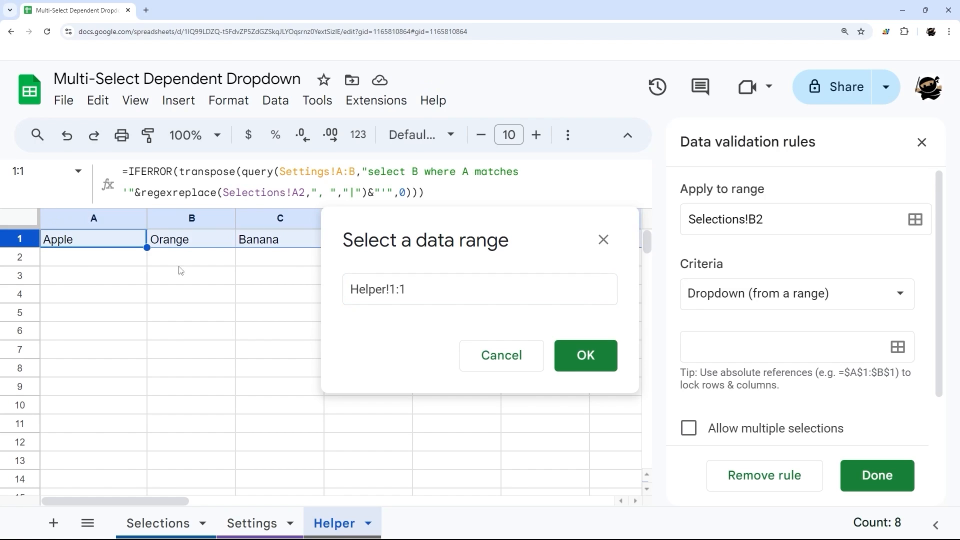
pyautogui.click(575, 365)
# Allow multiple selections in the B2 dropdown and save the validation rule.
pyautogui.scroll(-8, 853, 364)
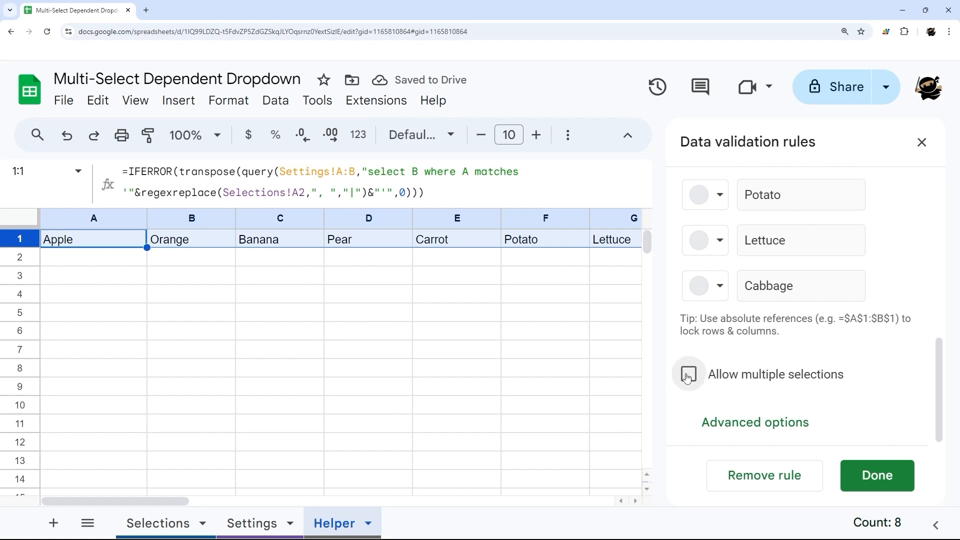
pyautogui.click(696, 374)
pyautogui.click(876, 475)
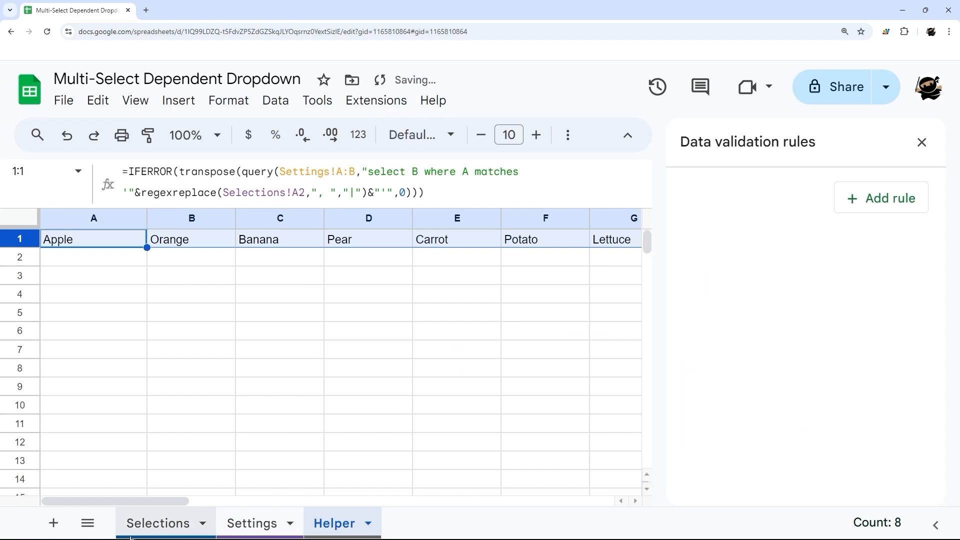
# Check the source range in the B2 rule on the Selections sheet and the item options its dropdown offers.
pyautogui.click(158, 525)
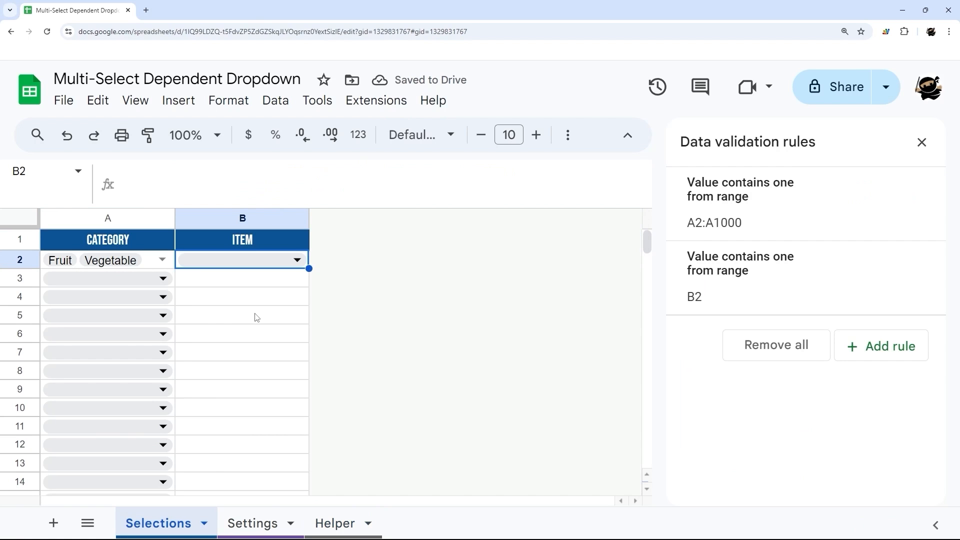
pyautogui.click(753, 273)
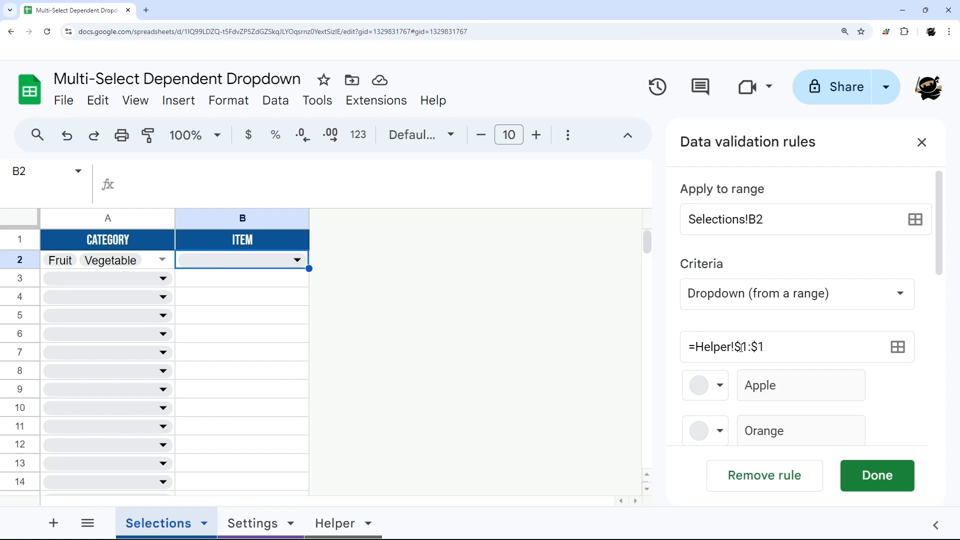
pyautogui.click(921, 142)
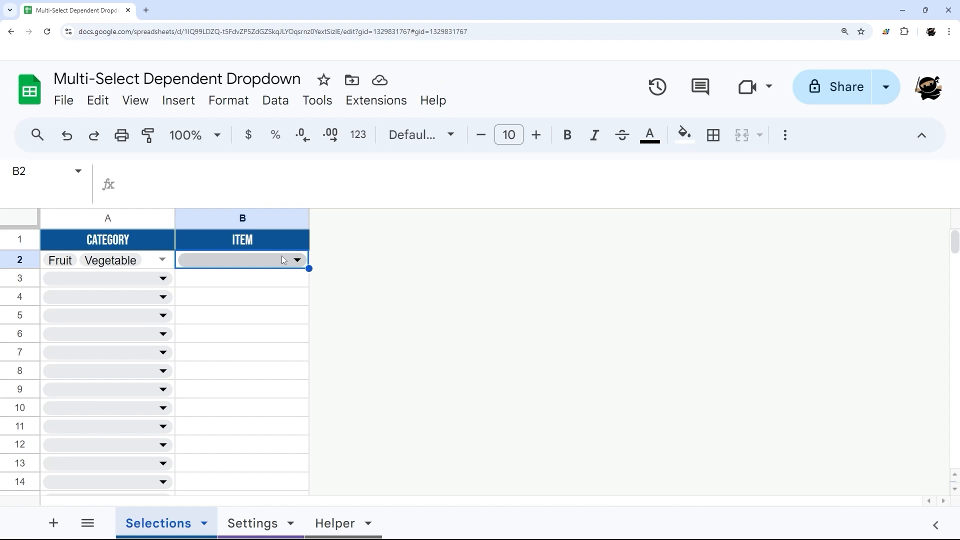
pyautogui.click(298, 263)
pyautogui.scroll(-1, 285, 398)
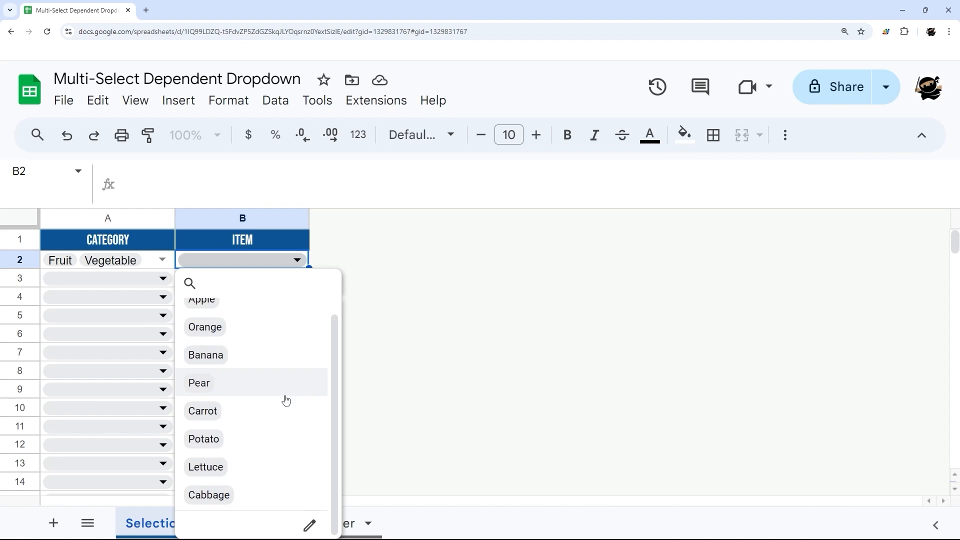
# Remove both dollar signs from the B2 rule's source range, making it =Helper!1:1, and save the rule.
pyautogui.click(309, 522)
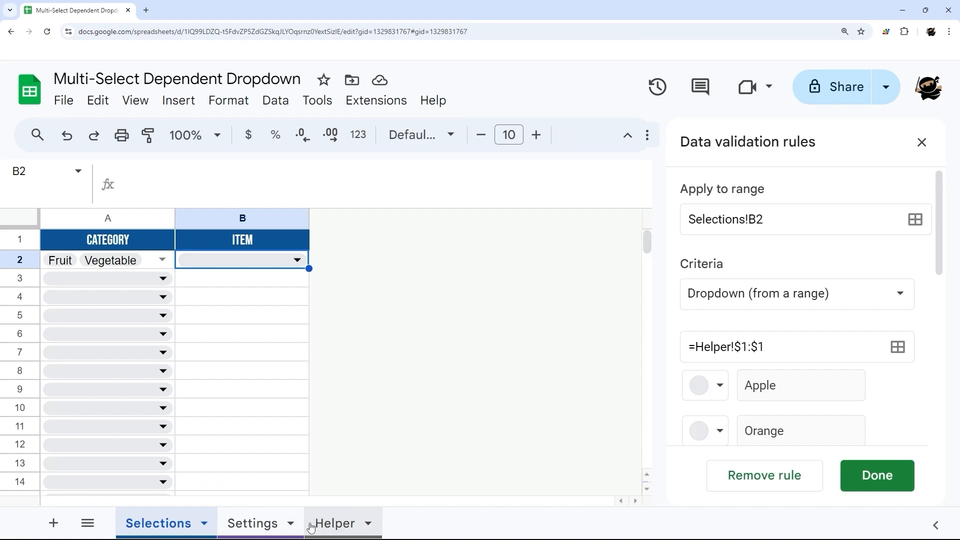
pyautogui.click(736, 353)
pyautogui.moveTo(734, 348); pyautogui.dragTo(740, 349)
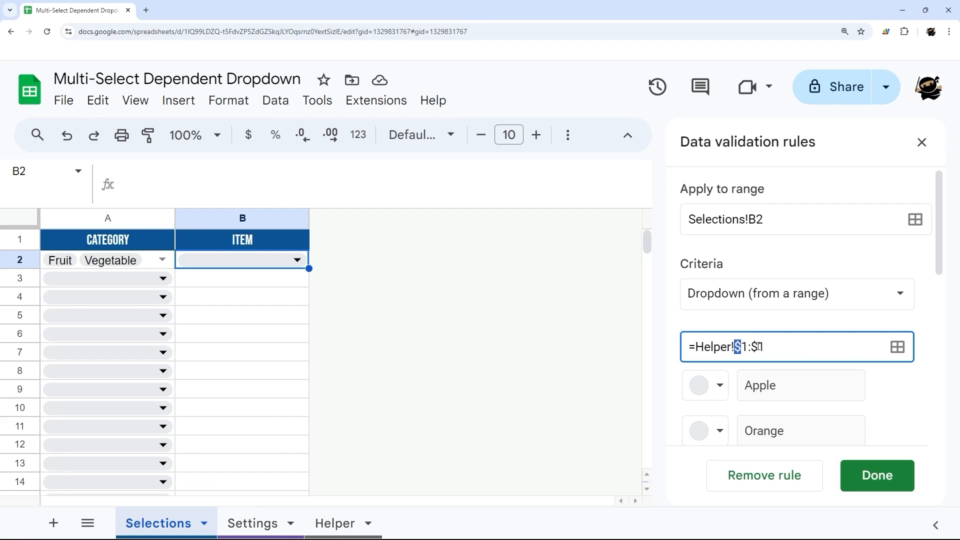
pyautogui.write('\\')
pyautogui.press('BackSpace')
pyautogui.click(754, 346)
pyautogui.press('BackSpace')
pyautogui.scroll(-4, 801, 343)
pyautogui.click(883, 486)
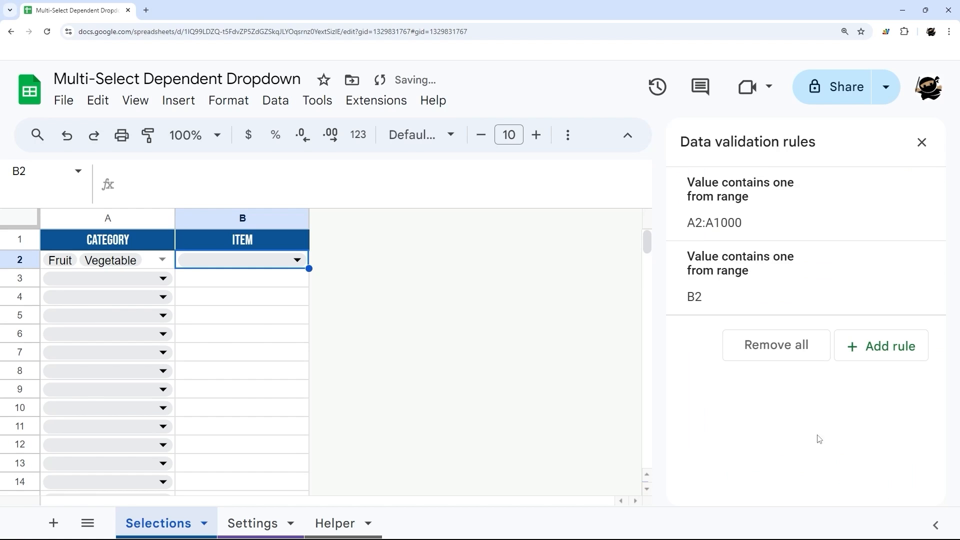
# Fill the Item dropdown from B2 down column B through row 1000.
pyautogui.moveTo(309, 269); pyautogui.dragTo(304, 370)
pyautogui.scroll(-20, 304, 370)
pyautogui.scroll(-20, 304, 382)
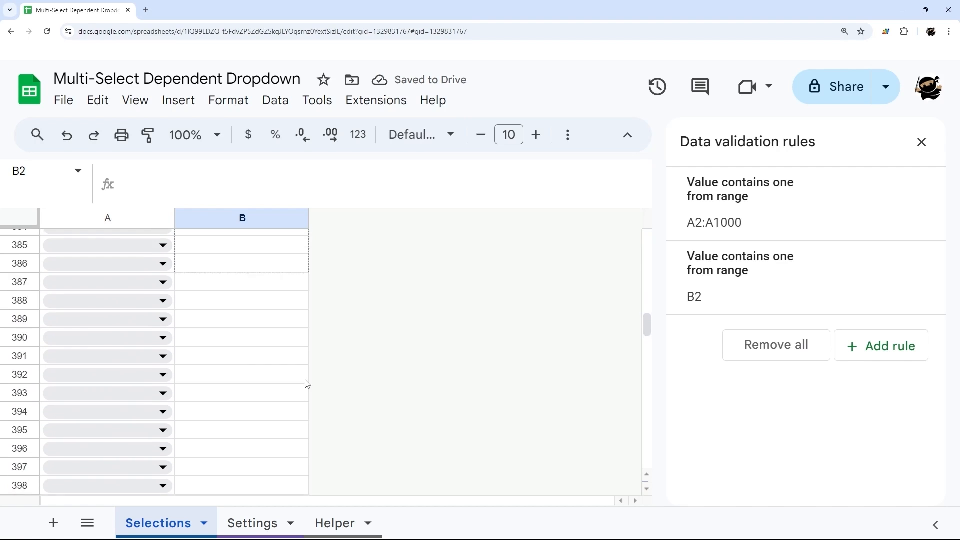
pyautogui.moveTo(284, 410); pyautogui.dragTo(278, 443)
pyautogui.scroll(20, 332, 435)
pyautogui.scroll(20, 368, 399)
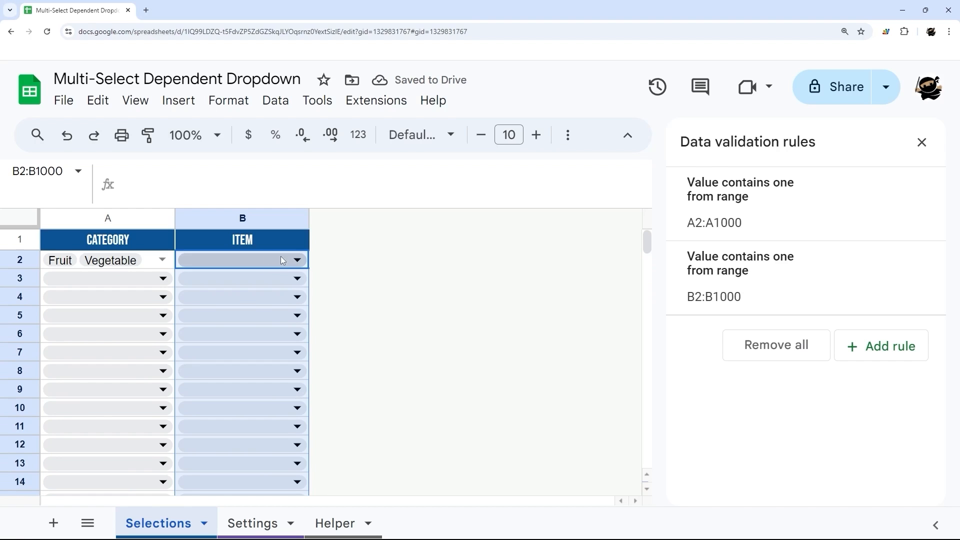
# Compare the item options offered by the dropdowns in B2 and B3.
pyautogui.click(299, 259)
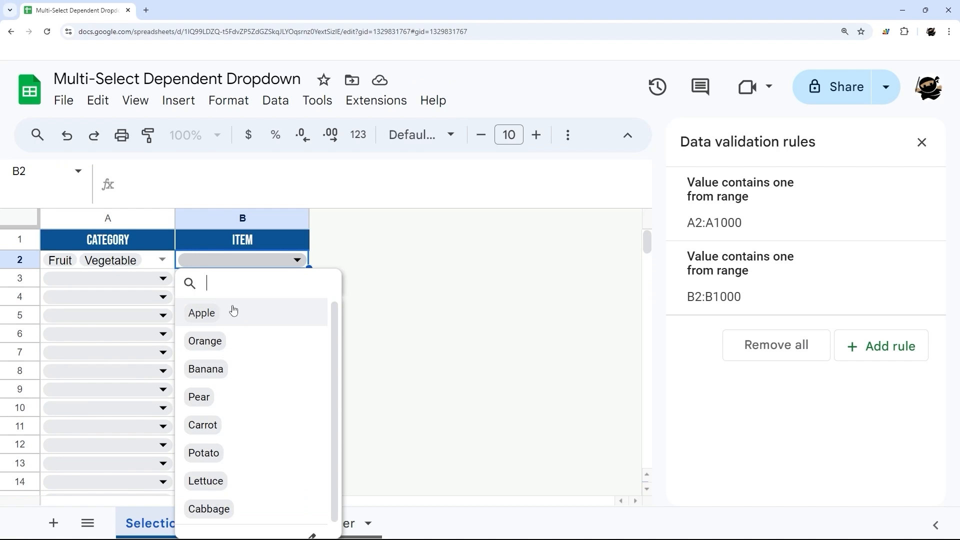
pyautogui.click(423, 247)
pyautogui.click(298, 278)
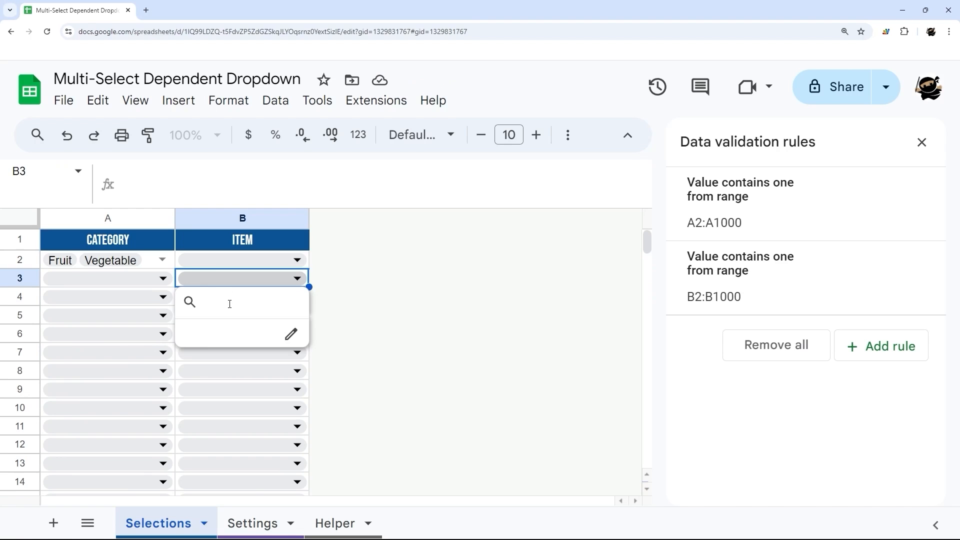
# Select the categories Grain and Fruit in A3, checking B3's item options after choosing Grain.
pyautogui.click(163, 278)
pyautogui.click(75, 388)
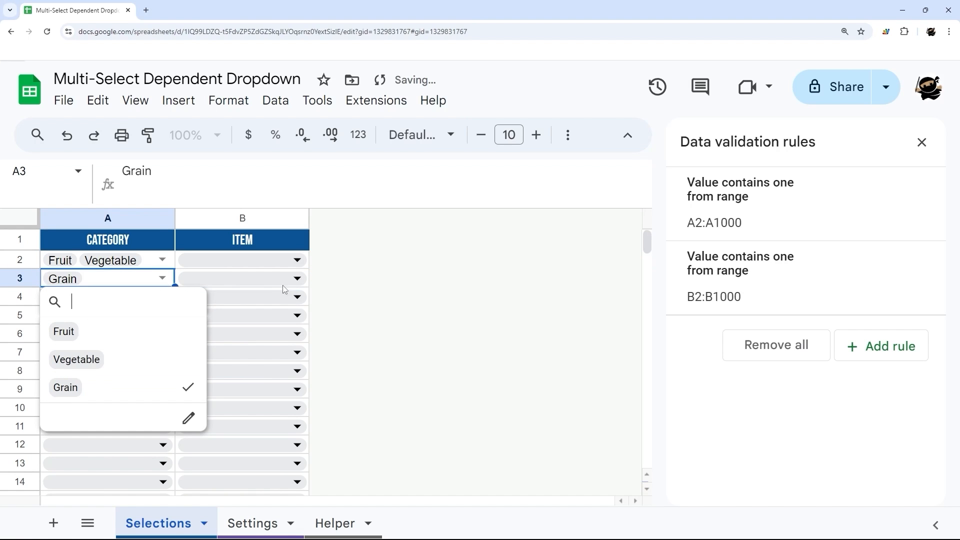
pyautogui.click(283, 285)
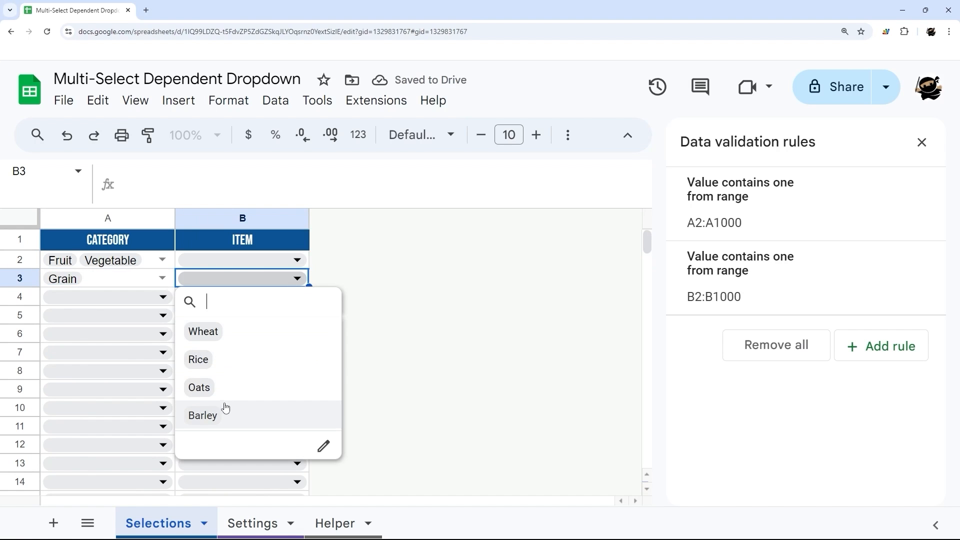
pyautogui.click(163, 279)
pyautogui.click(75, 332)
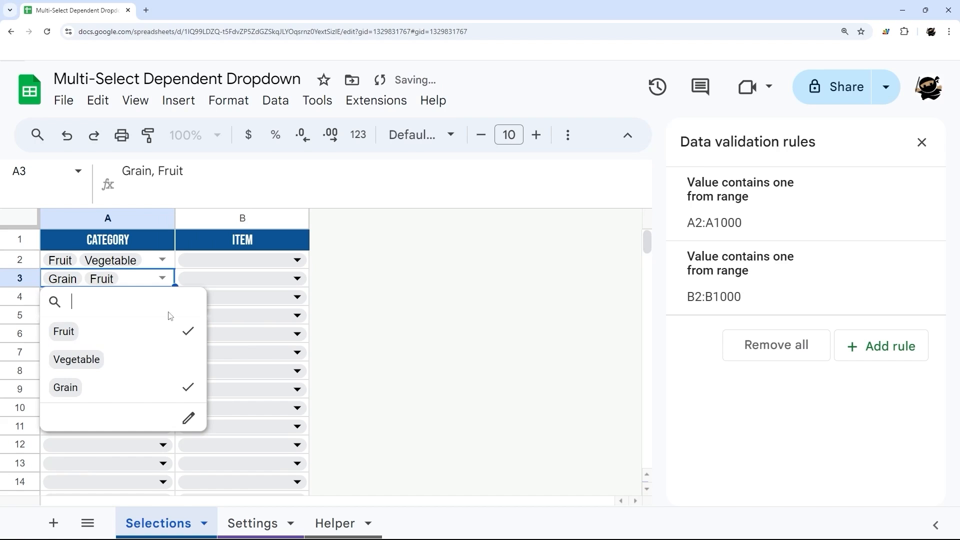
# Review the item options in B3 and select Apple and Wheat.
pyautogui.click(295, 282)
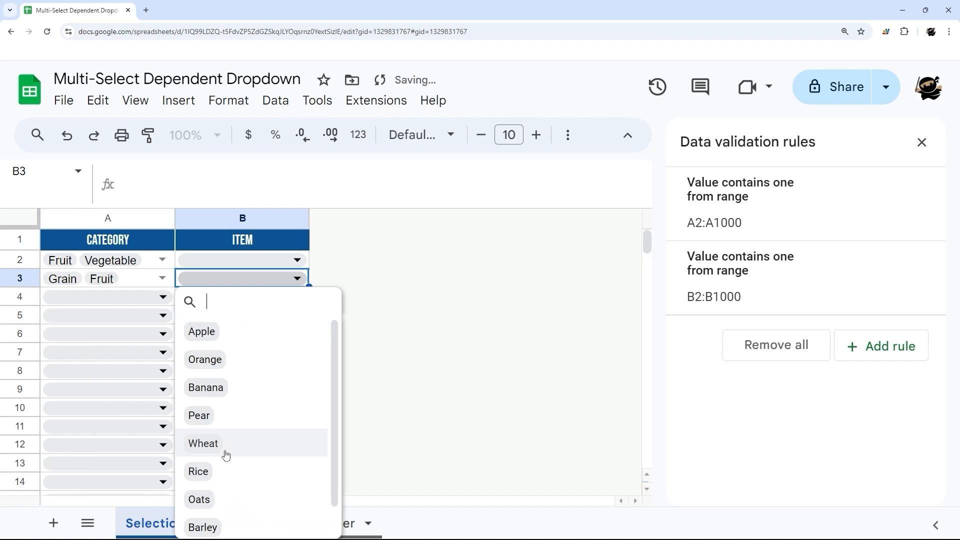
pyautogui.scroll(-1, 220, 440)
pyautogui.scroll(1, 215, 426)
pyautogui.click(225, 332)
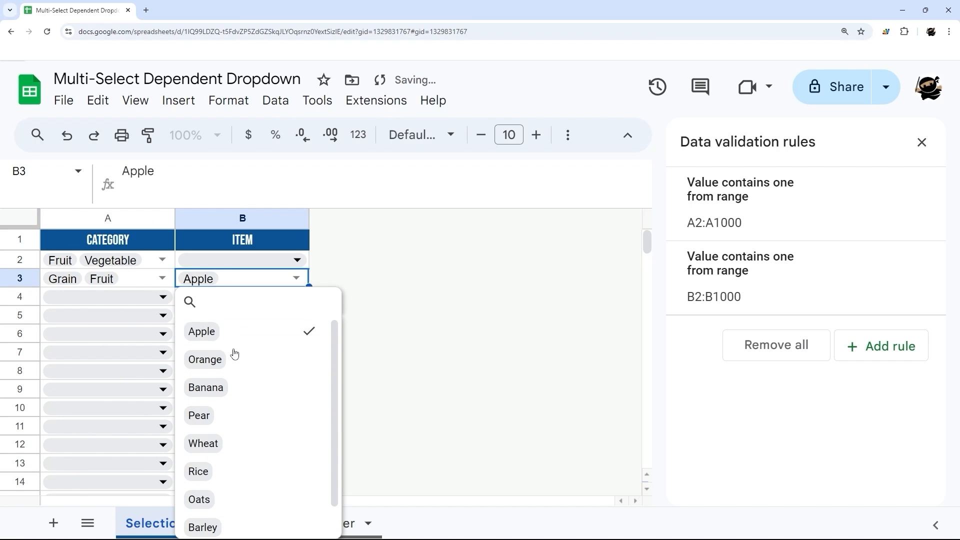
pyautogui.click(224, 445)
pyautogui.press('Return')
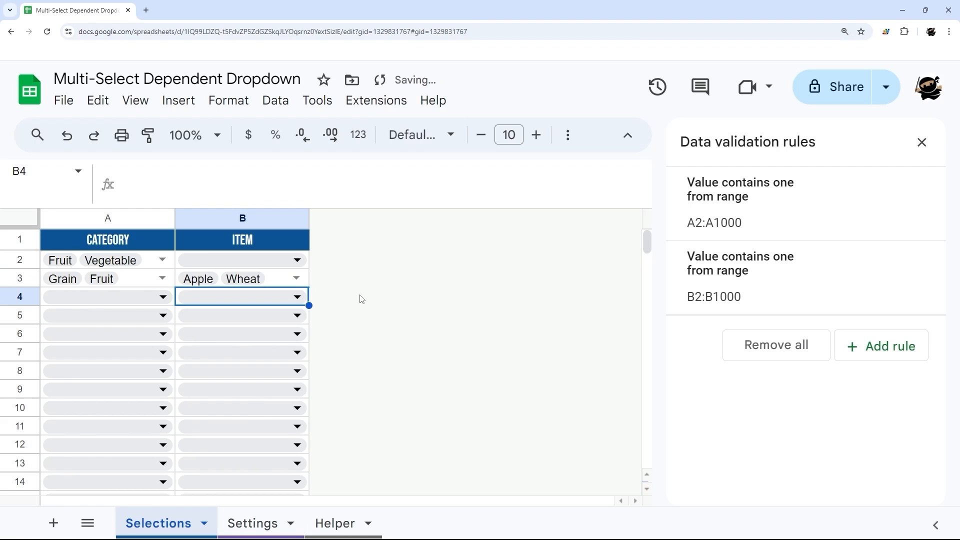
# Select Orange and Potato as the items in B2 and shrink the formula bar to a single line.
pyautogui.click(296, 259)
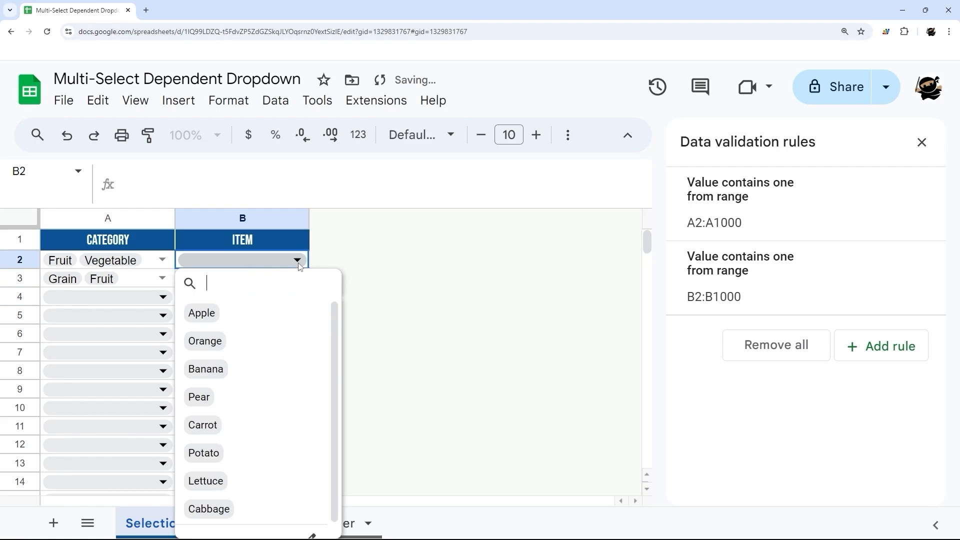
pyautogui.click(223, 351)
pyautogui.scroll(-1, 253, 524)
pyautogui.click(238, 448)
pyautogui.click(403, 396)
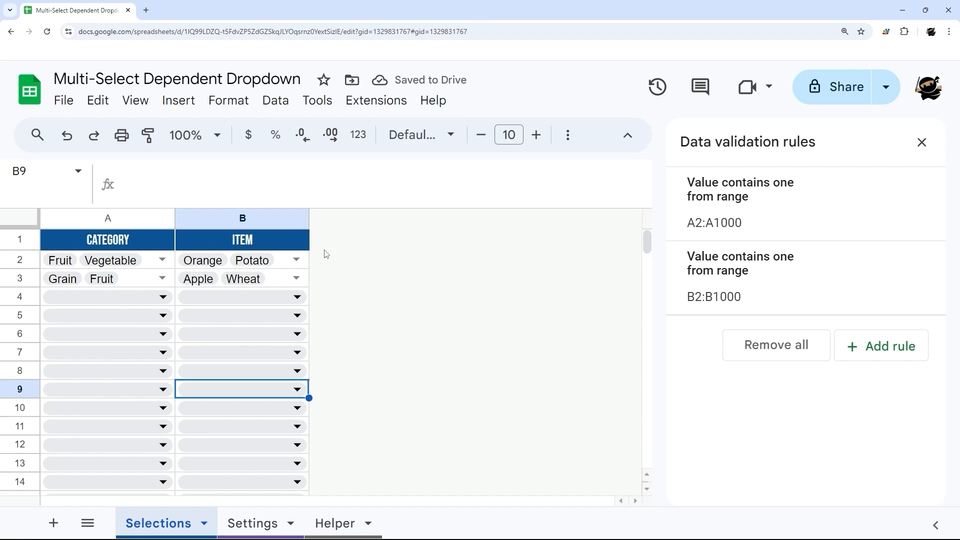
pyautogui.moveTo(330, 208); pyautogui.dragTo(328, 174)
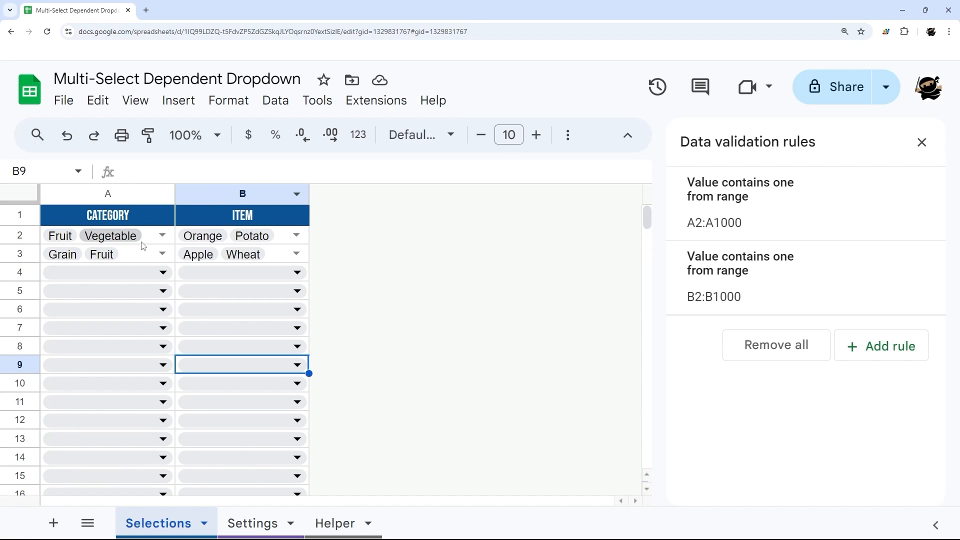